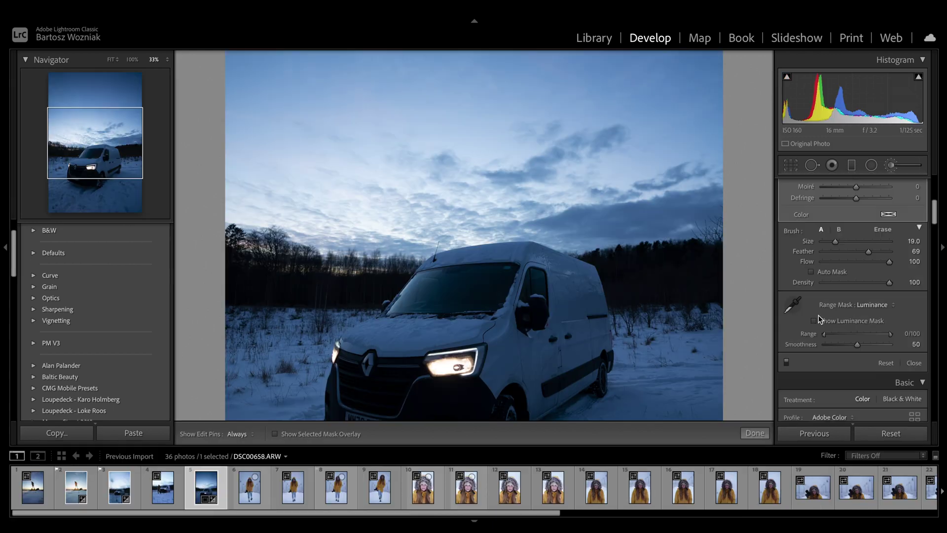
- Tick Show Luminance Mask to preview the van photo's sky mask in red over greyscale
click(814, 321)
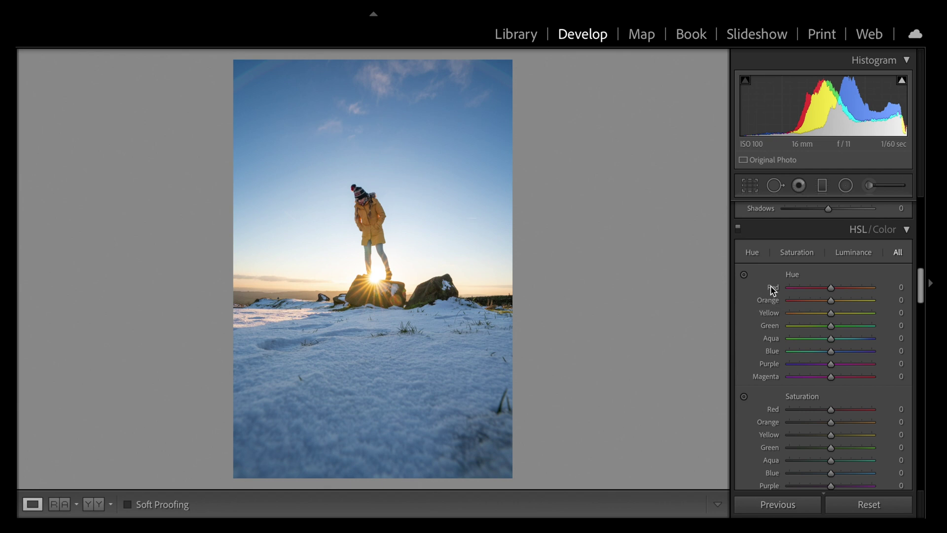
- Shift sky, snow and yellow-green hues with the Hue targeted tool: Yellow −20, Green −7, Blue −8
click(744, 274)
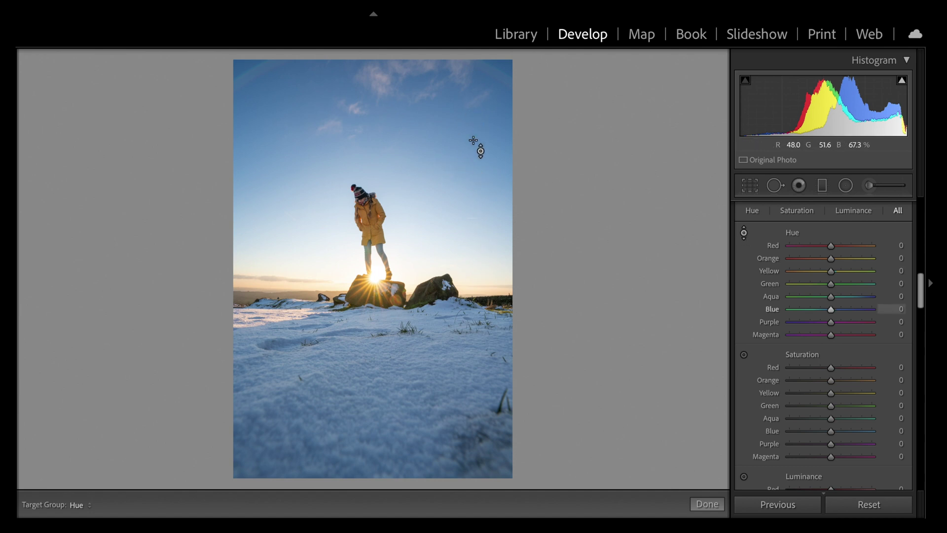
mouse_move(375, 163)
mouse_down()
mouse_move(375, 198)
mouse_move(375, 124)
mouse_move(375, 172)
mouse_up()
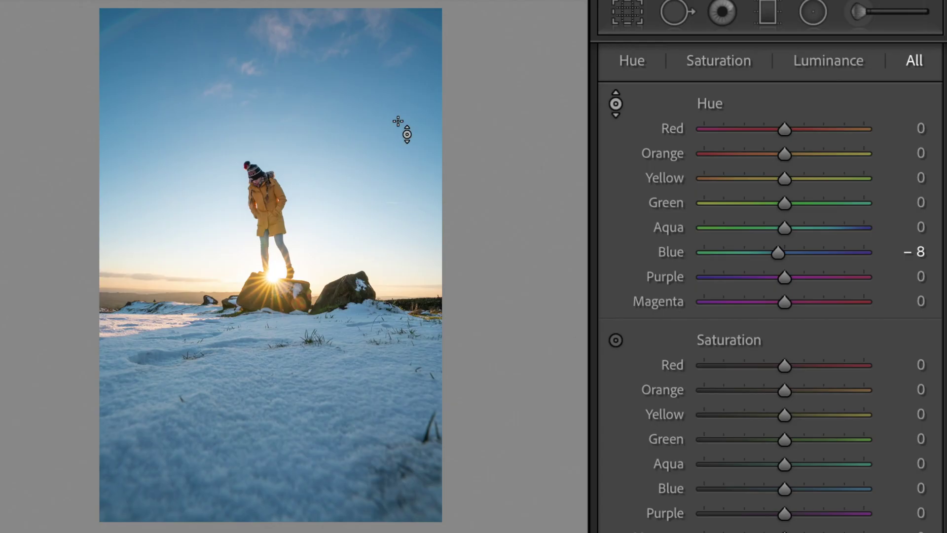
drag(296, 232, 296, 253)
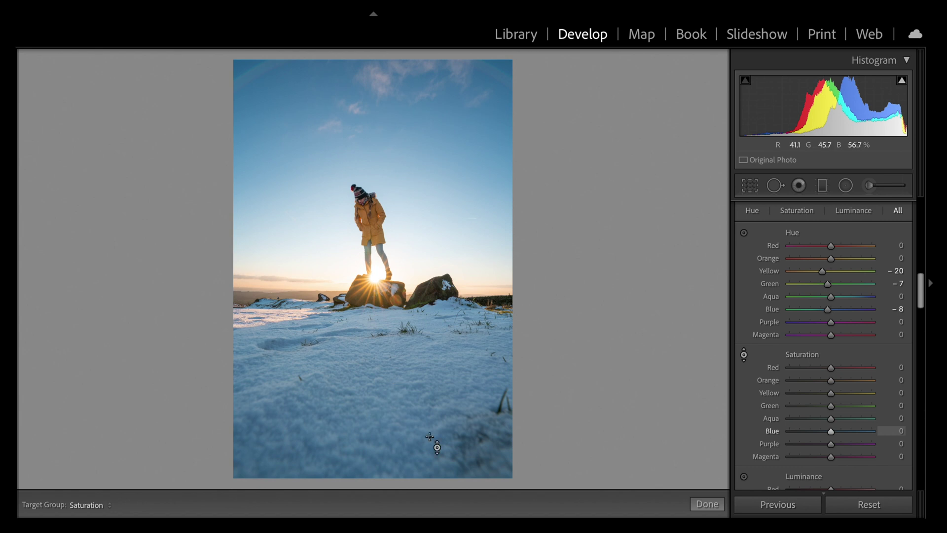
- Drag Blue saturation down to −99 with the Saturation targeted tool for a greyish sky
click(745, 354)
click(744, 354)
drag(493, 119, 508, 190)
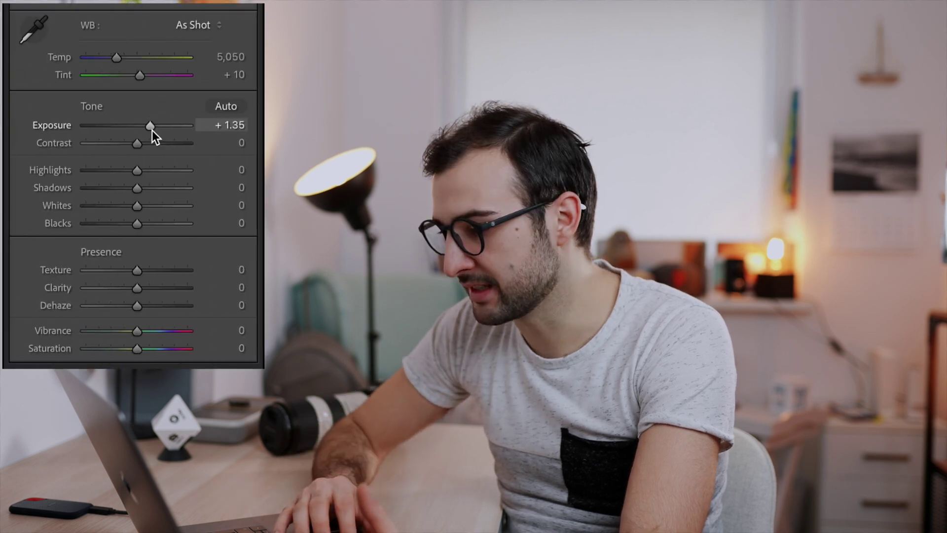
- Move Exposure, Shadows, Highlights and Blacks, then double-click each slider to reset it to 0
drag(152, 130, 138, 131)
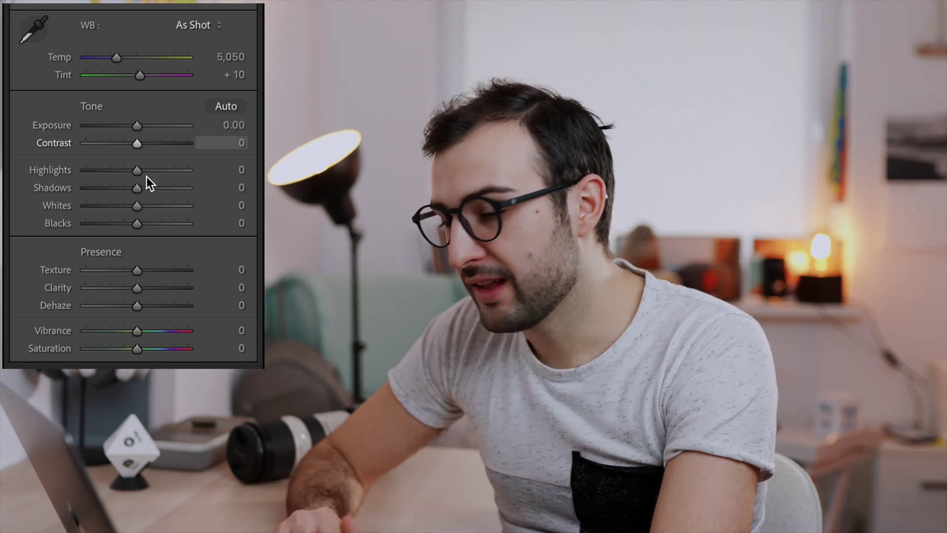
drag(144, 194, 183, 191)
drag(114, 170, 98, 171)
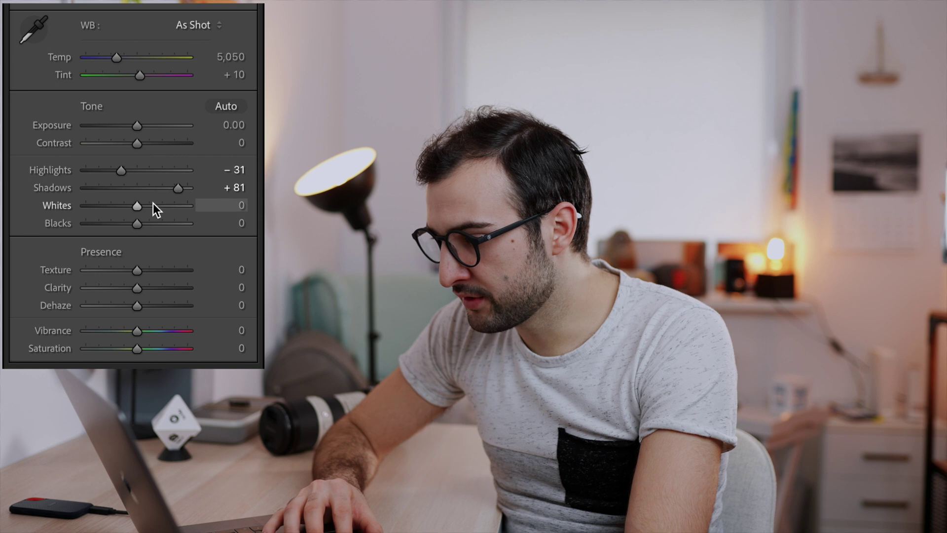
double_click(120, 170)
double_click(177, 191)
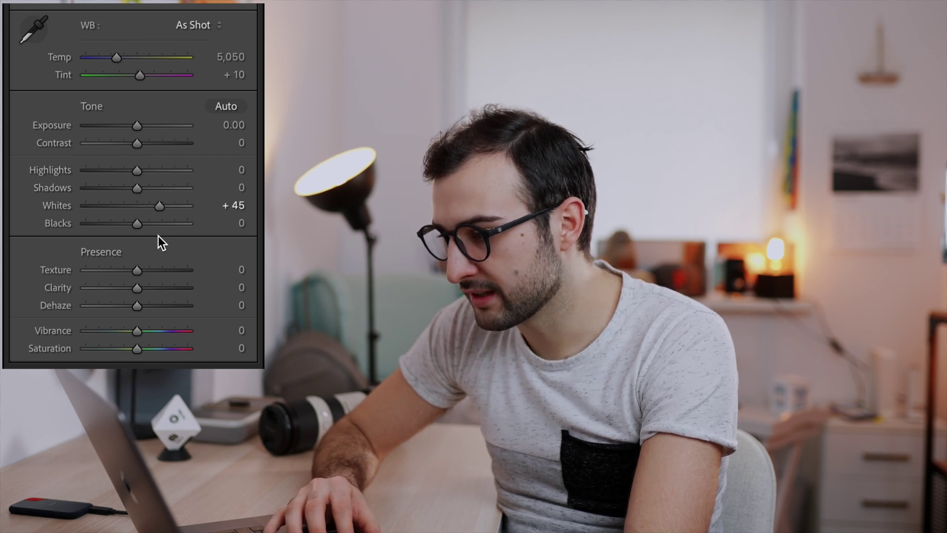
double_click(158, 208)
drag(138, 226, 169, 226)
double_click(167, 224)
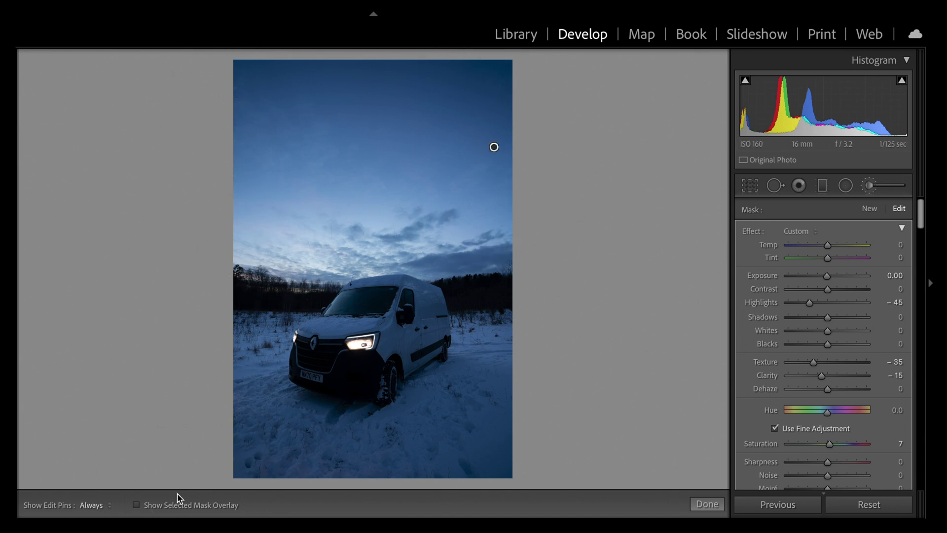
- Show the mask overlay and erase the sky brush from the treeline and the van's windshield
click(154, 506)
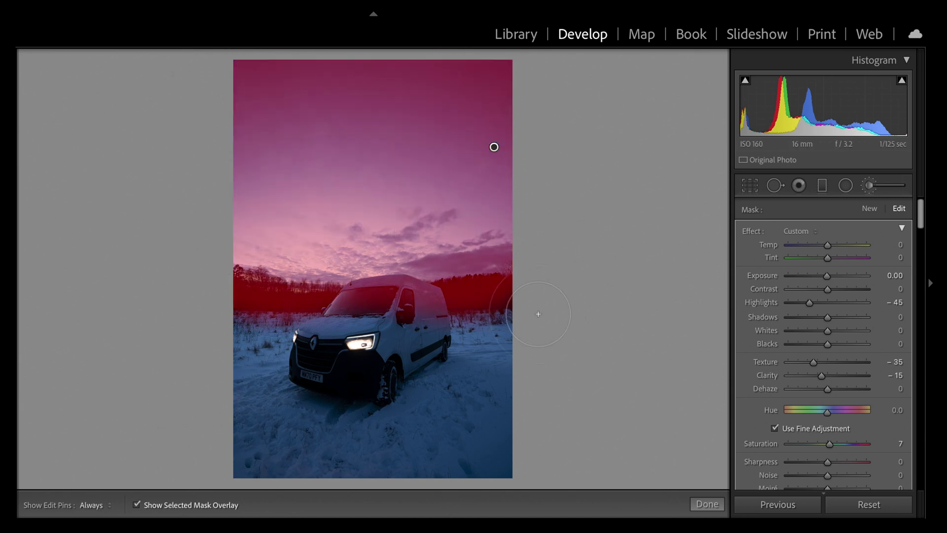
key(h)
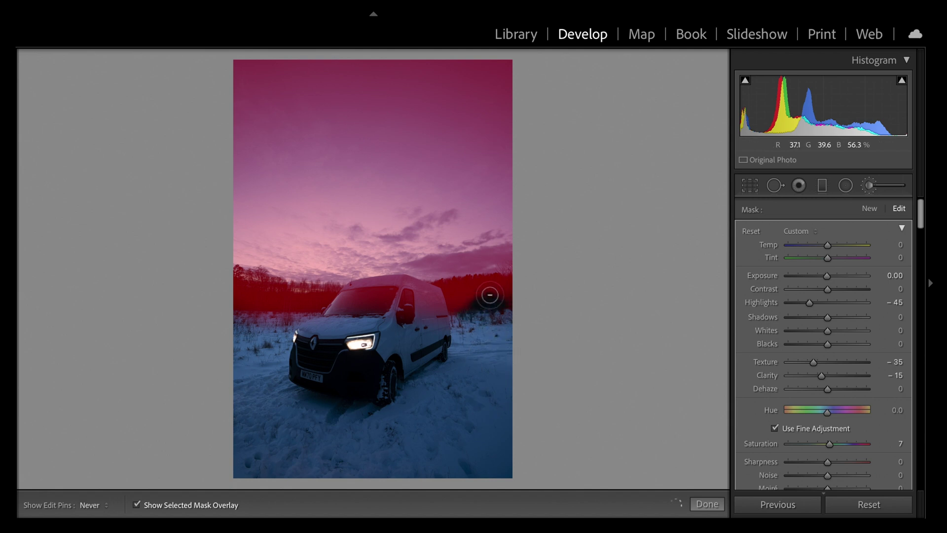
drag(490, 295, 500, 289)
mouse_move(393, 308)
mouse_down()
mouse_move(276, 315)
mouse_move(232, 292)
mouse_up()
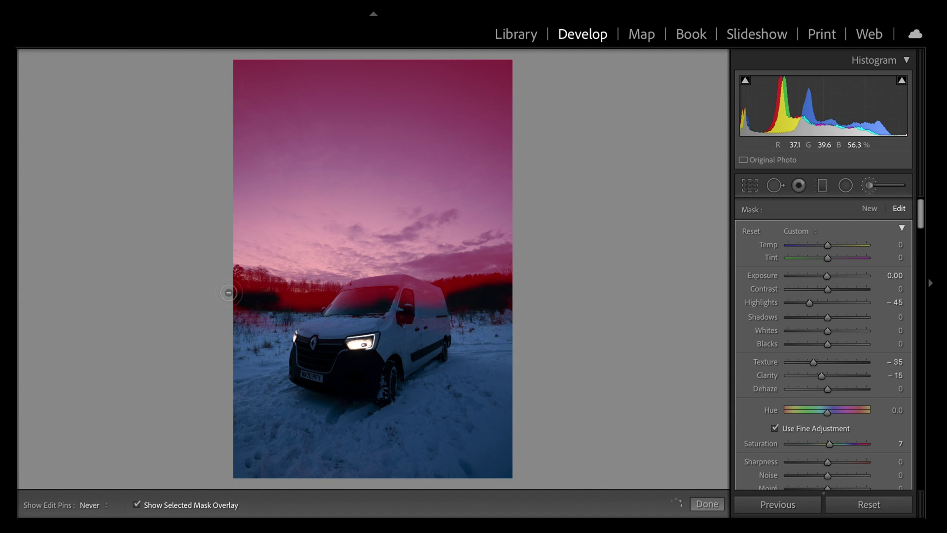
mouse_move(402, 297)
mouse_down()
mouse_move(381, 295)
mouse_move(450, 317)
mouse_move(418, 298)
mouse_move(429, 301)
mouse_move(389, 294)
mouse_move(323, 304)
mouse_move(244, 279)
mouse_up()
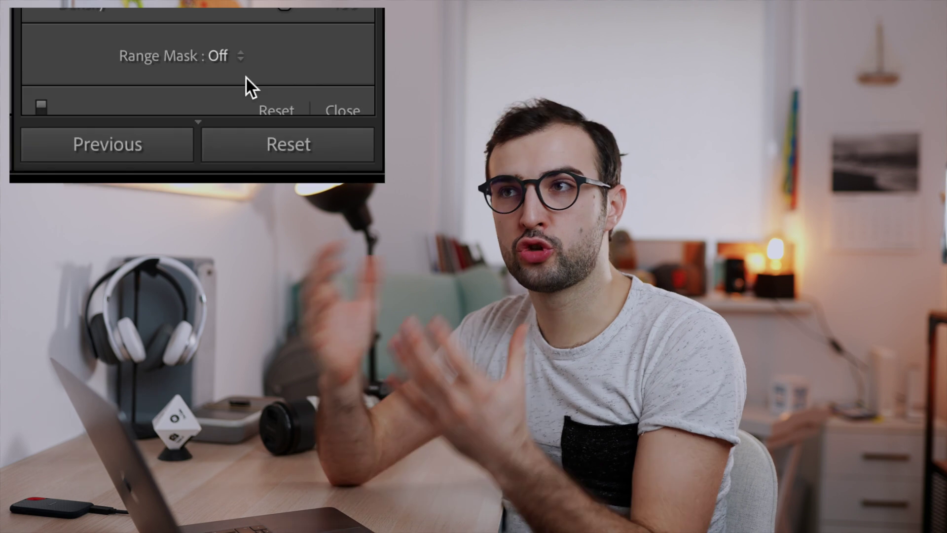
- Open the range mask options for the van photo's brush adjustment
click(240, 59)
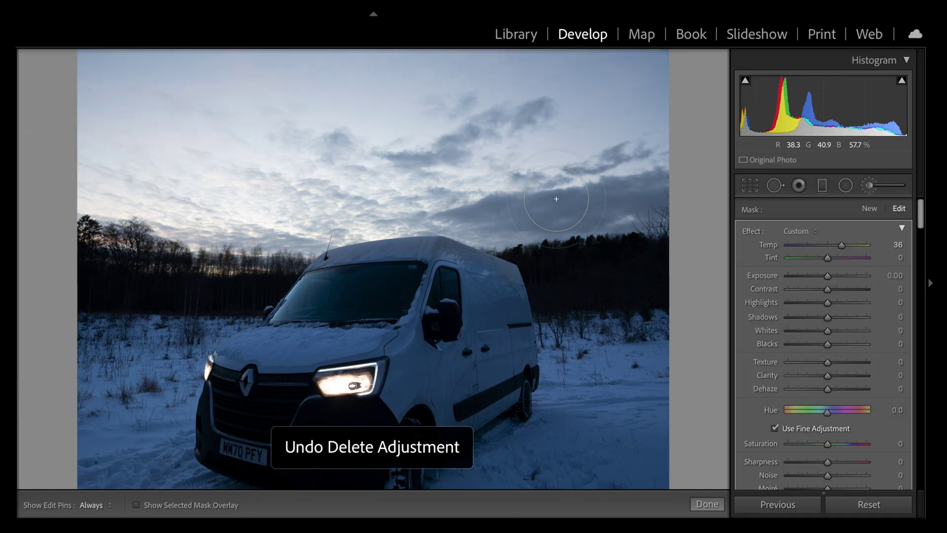
- Restore the deleted brush adjustment and set its Range Mask to Luminance
key(z)
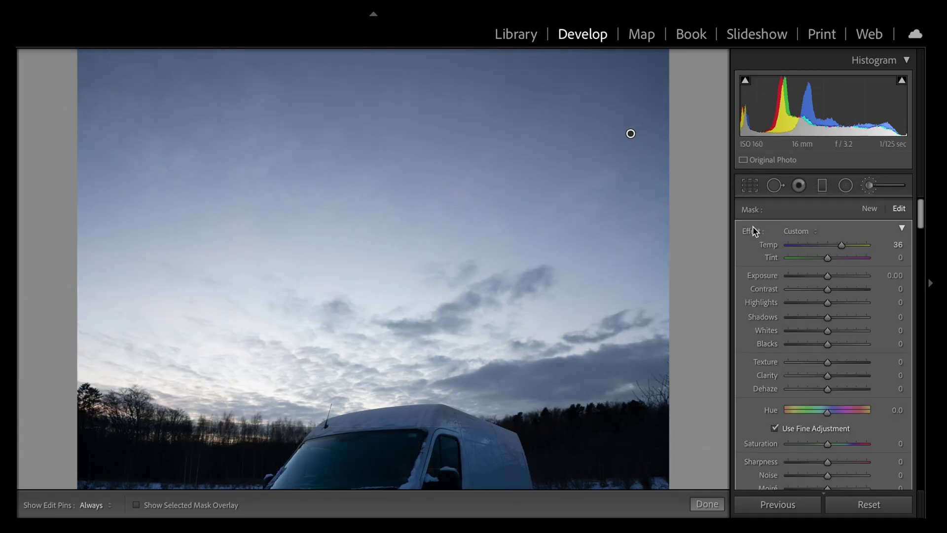
scroll(856, 279, down, 3)
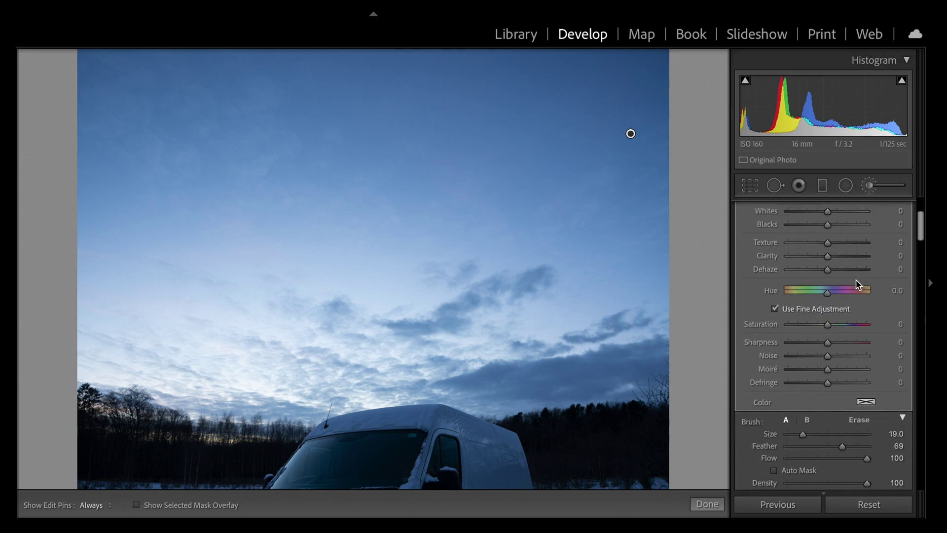
scroll(856, 279, down, 1)
click(846, 461)
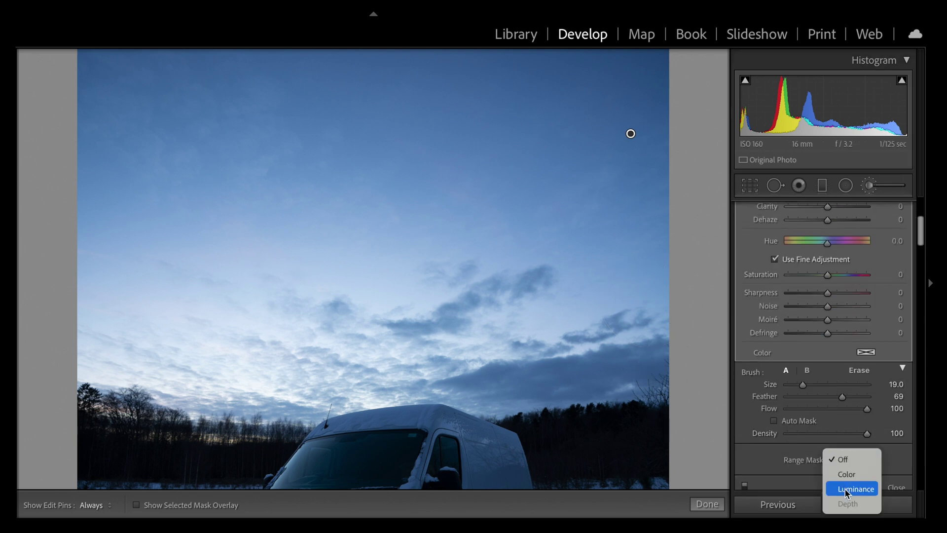
click(846, 488)
- Preview the luminance mask over the whole van and exclude the darkest tones from the range
scroll(761, 450, down, 3)
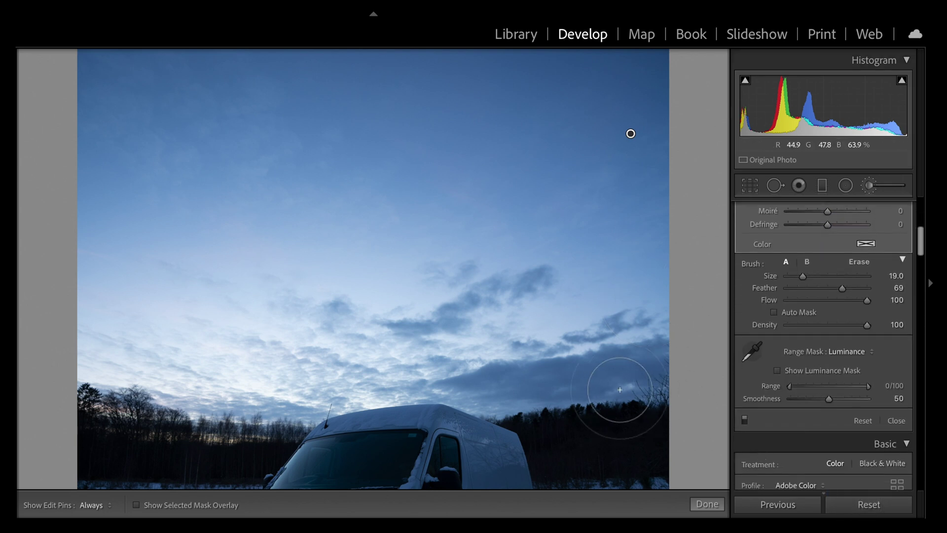
drag(598, 379, 584, 258)
click(778, 370)
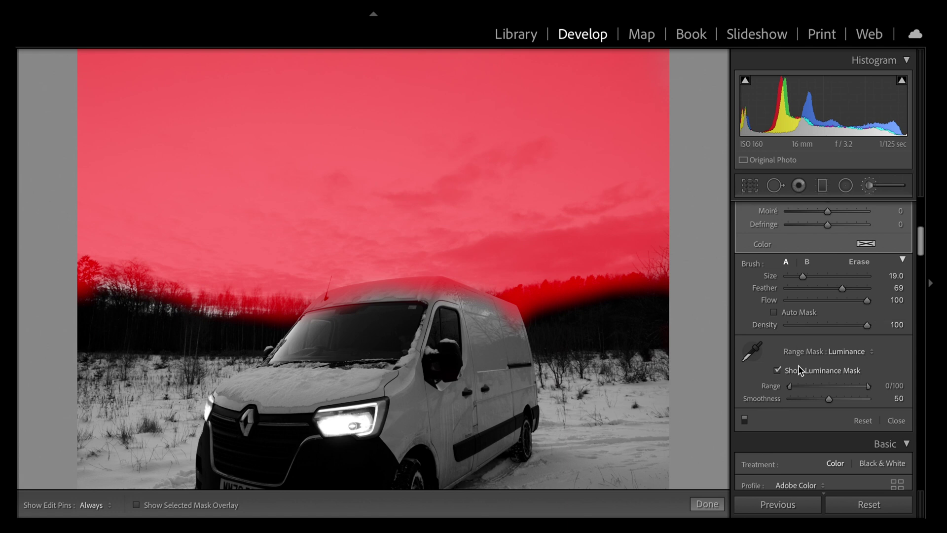
drag(791, 387, 794, 387)
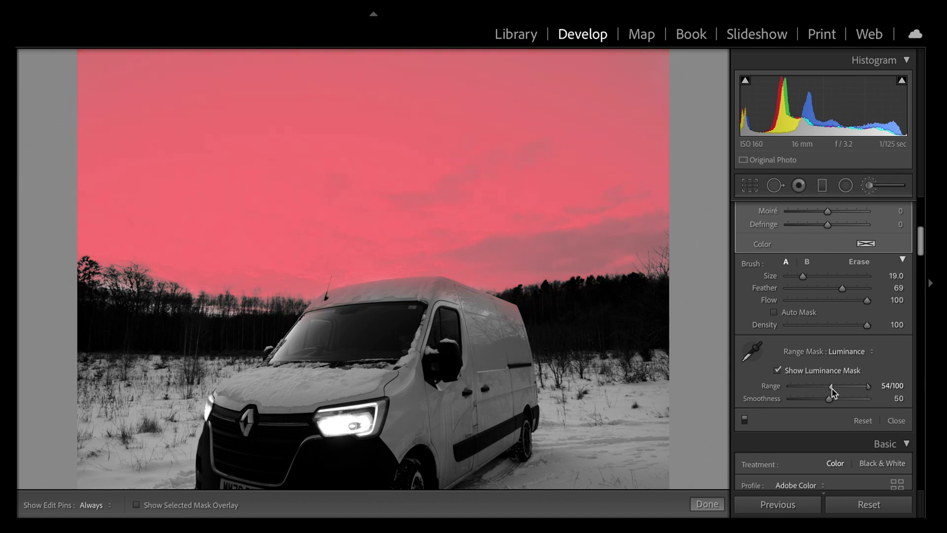
- Set the luminance range to 55/100 and zoom in to check the mask edge along the treeline
drag(831, 388, 835, 392)
key(z)
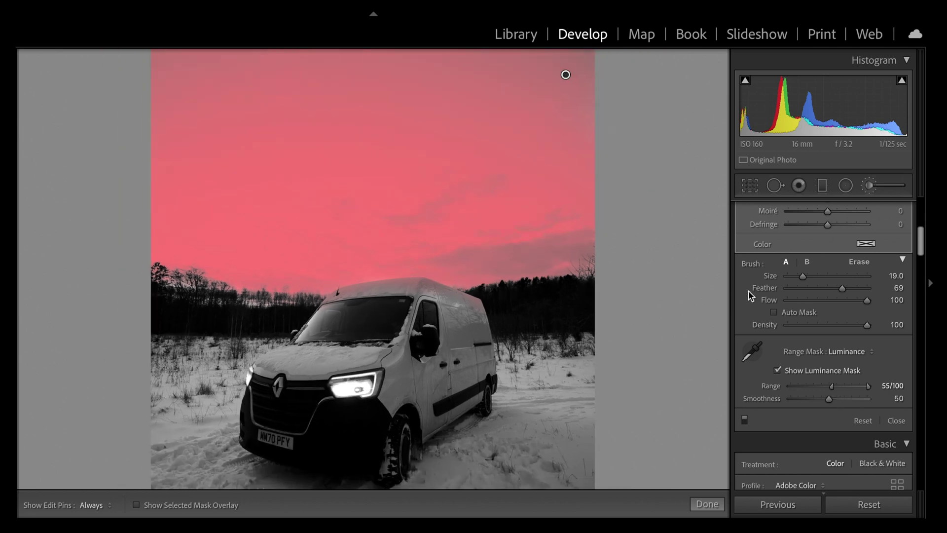
key(z)
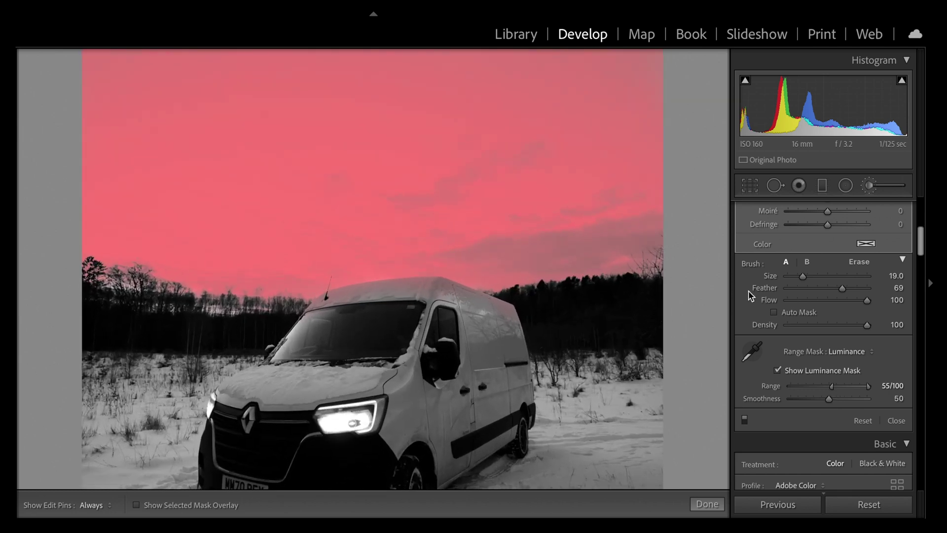
drag(311, 311, 574, 296)
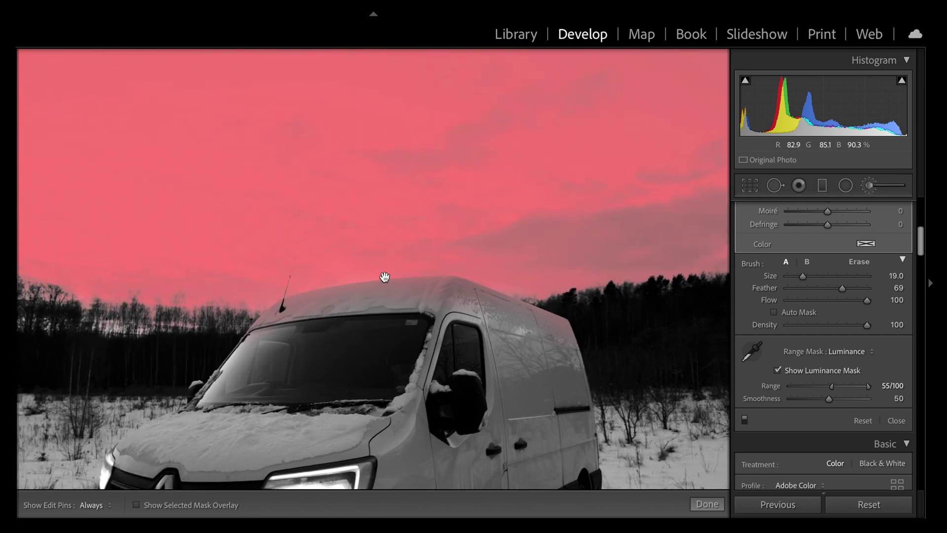
drag(268, 305, 471, 329)
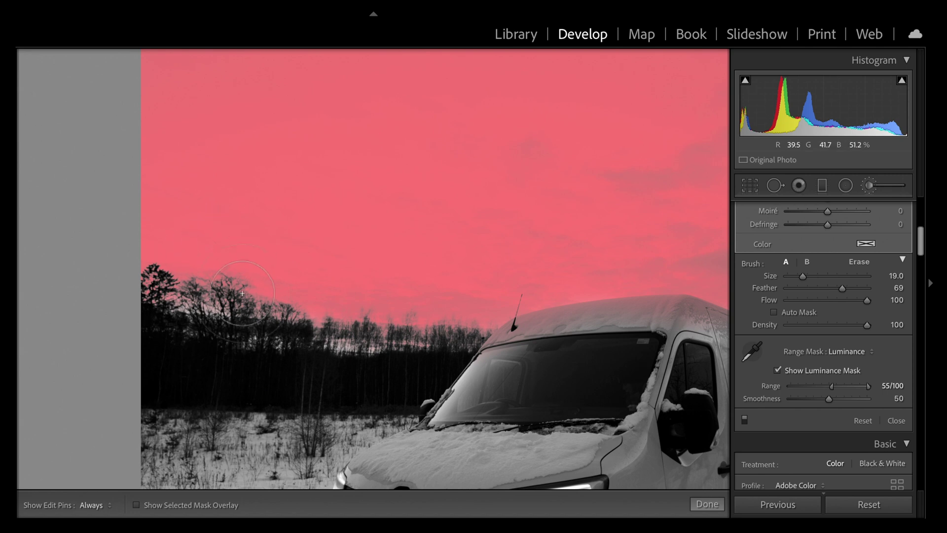
drag(412, 349, 222, 353)
key(z)
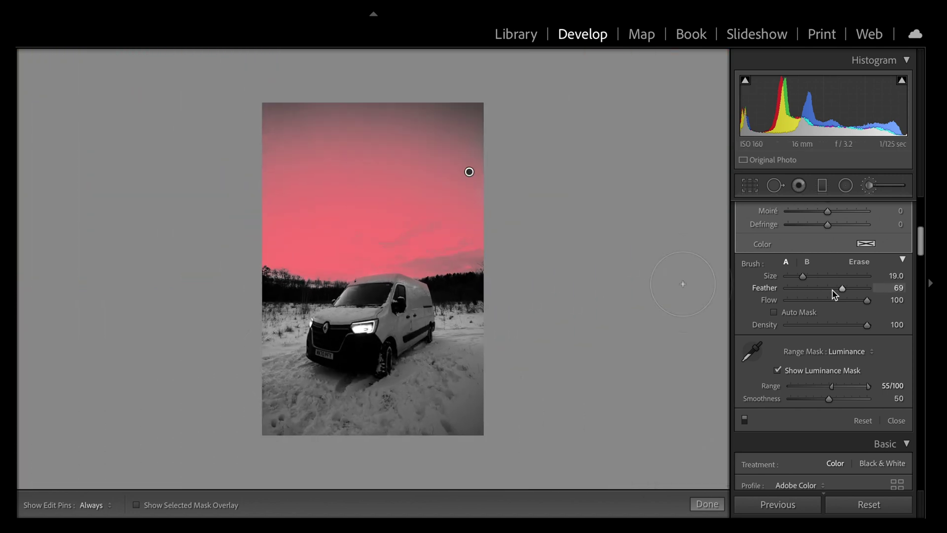
- Hide the luminance mask preview and give the sky brush Clarity 24 and Dehaze 11
click(778, 370)
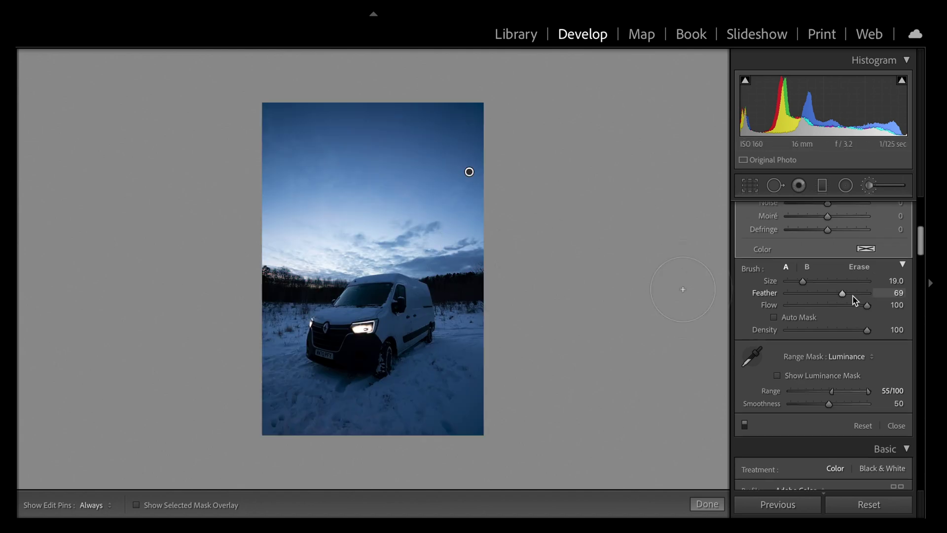
scroll(853, 296, up, 5)
drag(829, 277, 832, 277)
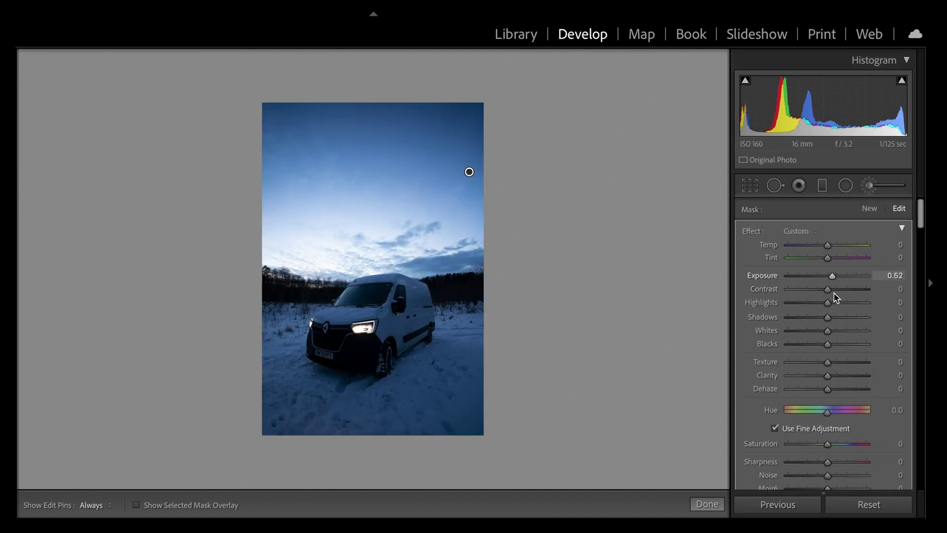
click(837, 376)
click(836, 389)
drag(835, 390, 832, 389)
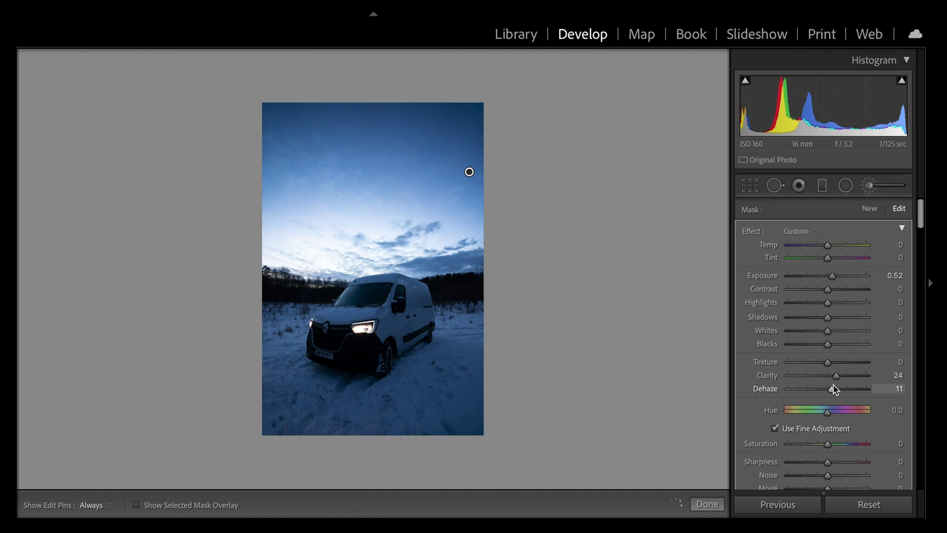
- Set the sky brush to Exposure 0.75, Saturation 34, Shadows 52 and Highlights −48
drag(832, 276, 840, 244)
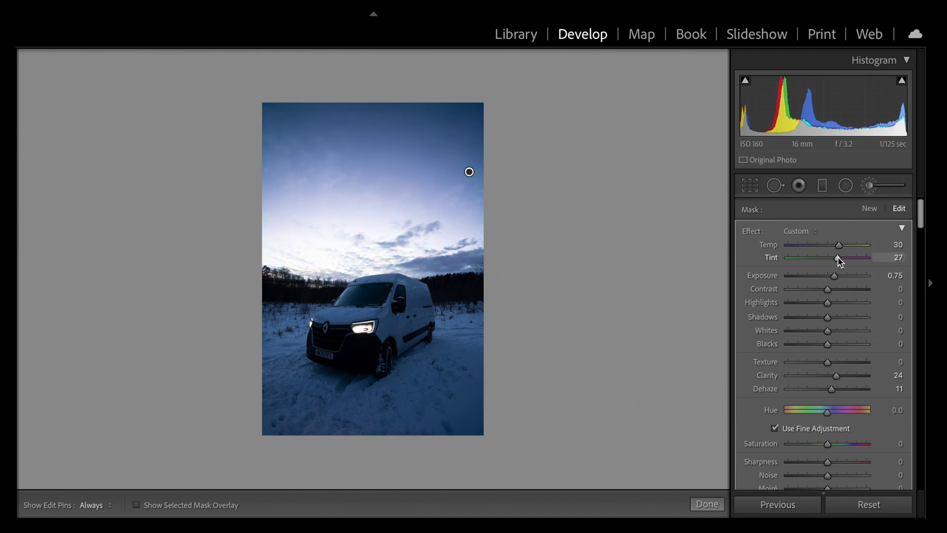
click(840, 444)
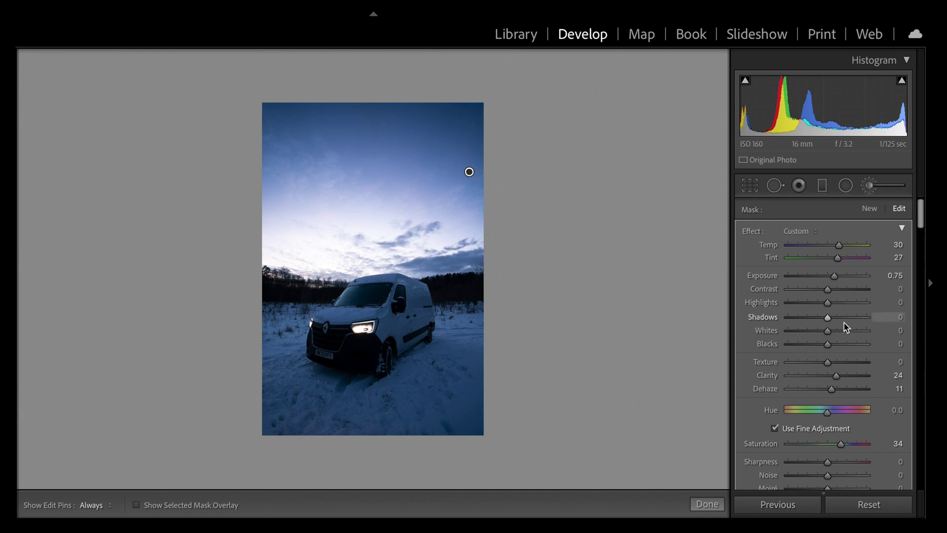
click(848, 317)
click(809, 303)
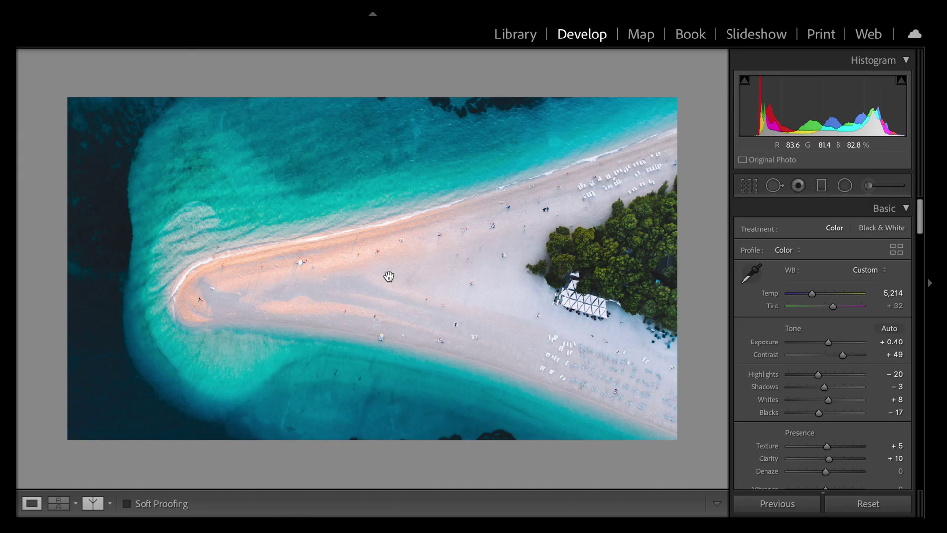
- Toggle Before/After with backslash to compare the edited beach photo with its original
key(backslash)
key(backslash)
key(backslash)
key(backslash)
key(backslash)
key(backslash)
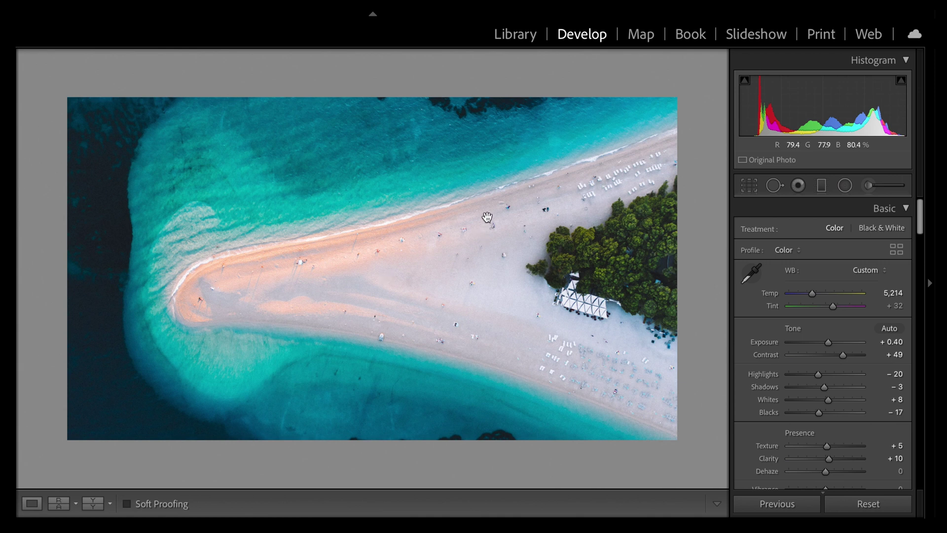
key(backslash)
key(backslash)
key(backslash)
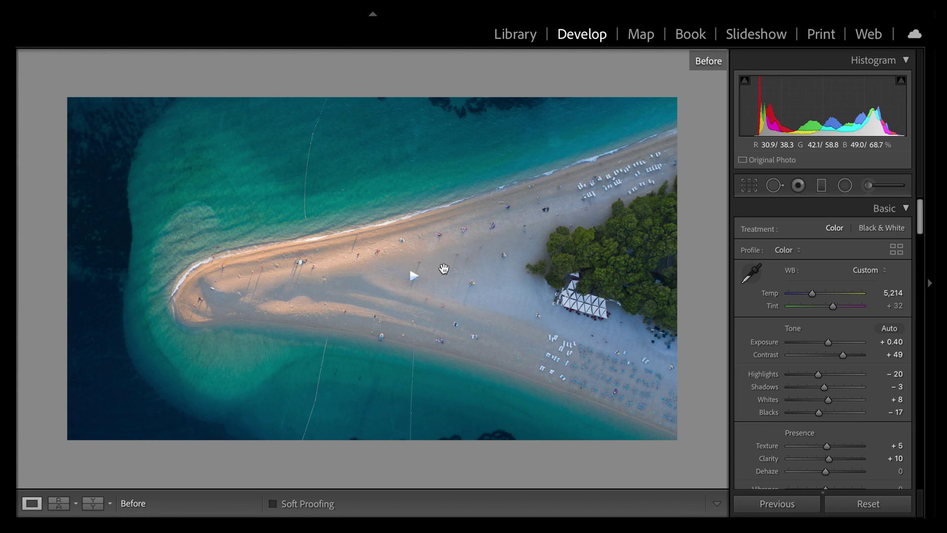
key(backslash)
key(backslash)
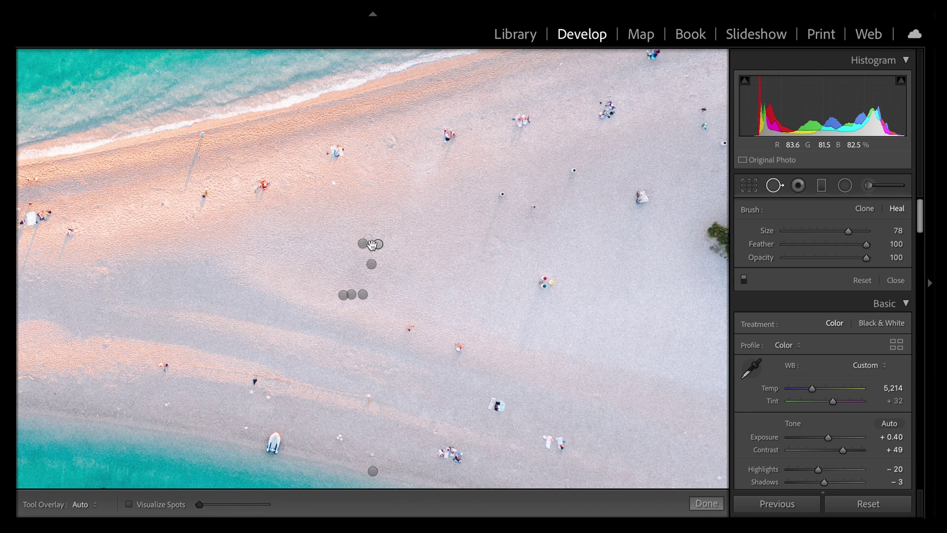
- With Tool Overlay left on Auto, add a heal spot on the sand, delete it, then restore it
click(359, 242)
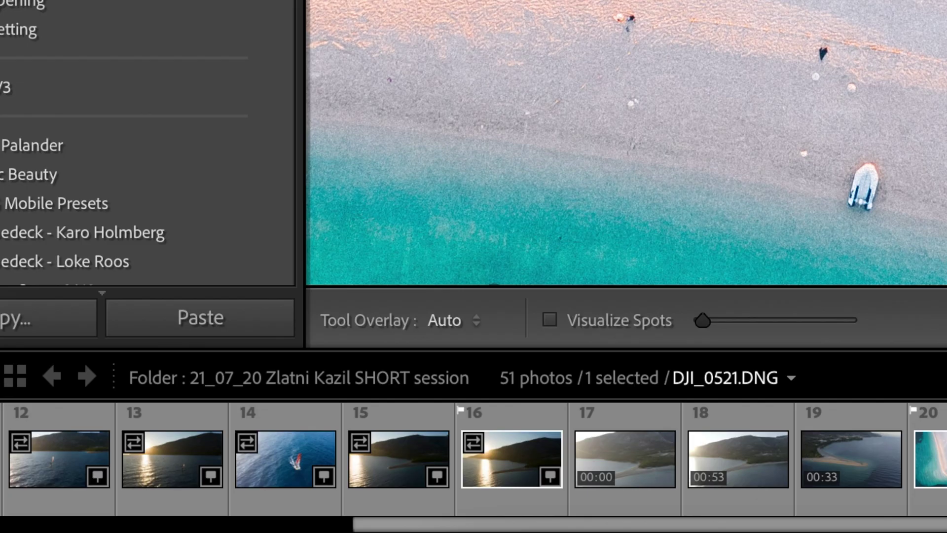
click(461, 328)
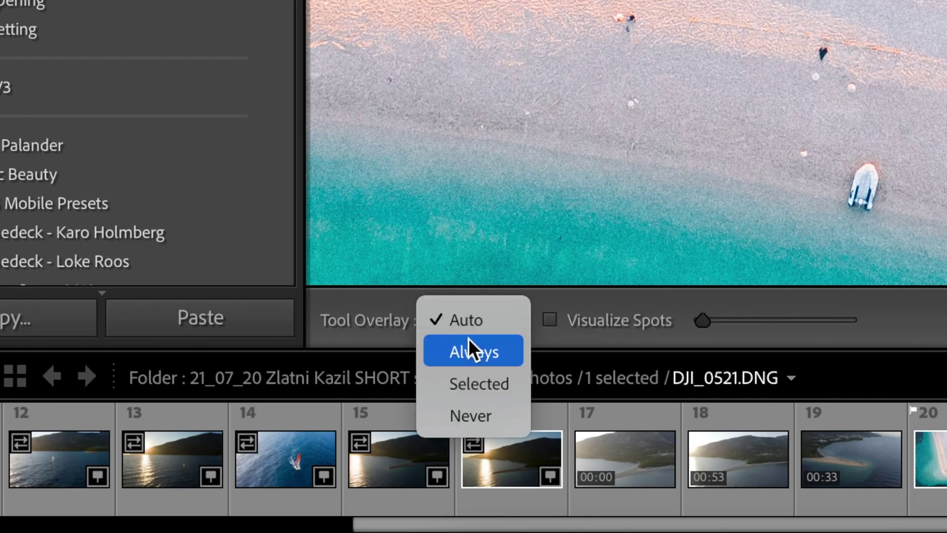
click(389, 311)
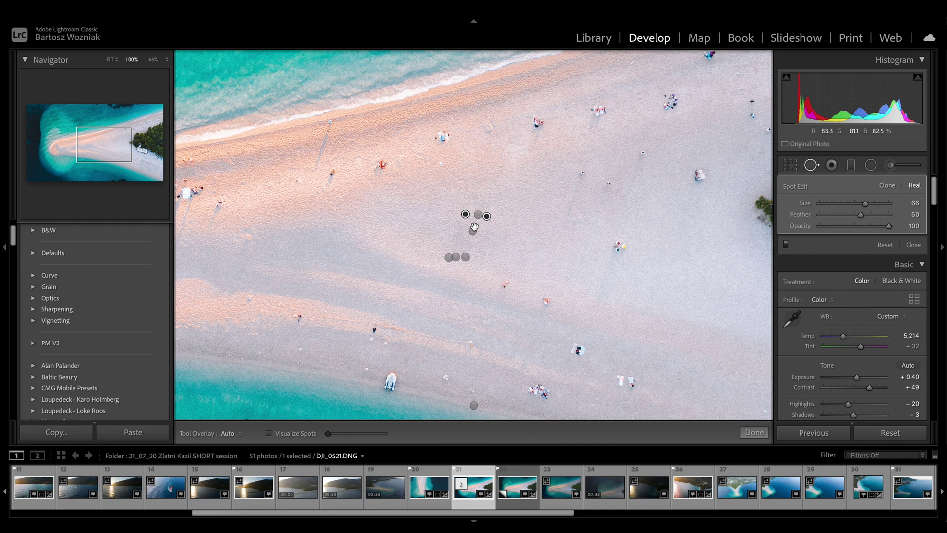
click(486, 238)
key(Delete)
key(ctrl+z)
- Heal another spot on the sand, hide the spot overlays, and pan across the beach close-up
click(534, 222)
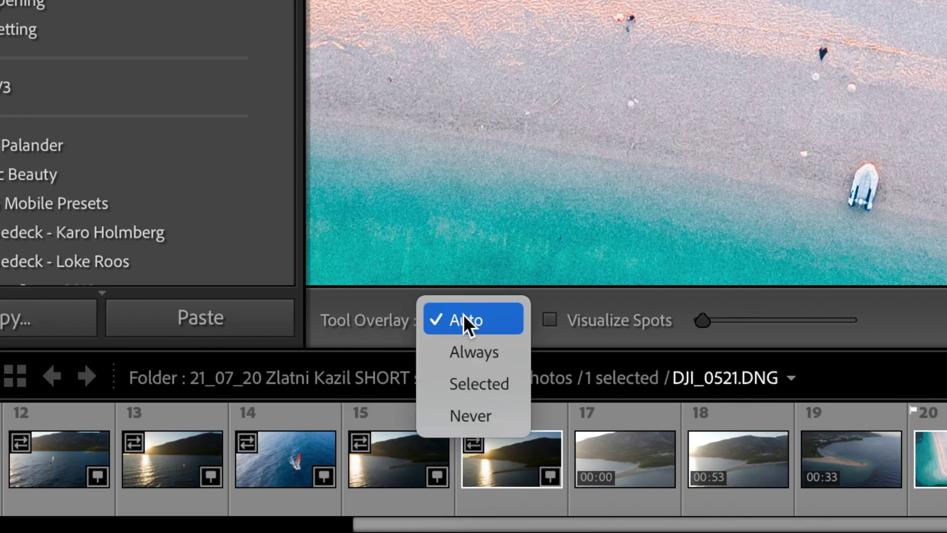
click(481, 417)
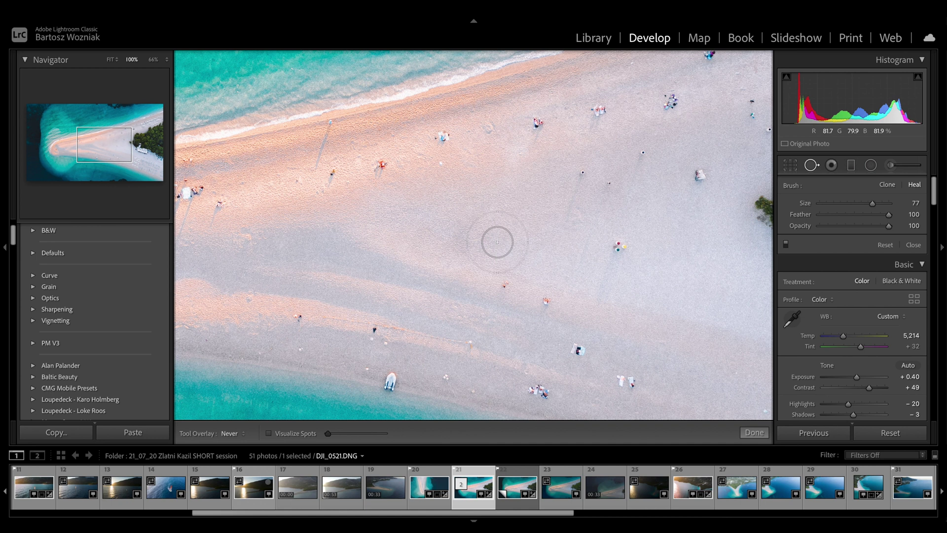
scroll(497, 242, down, 6)
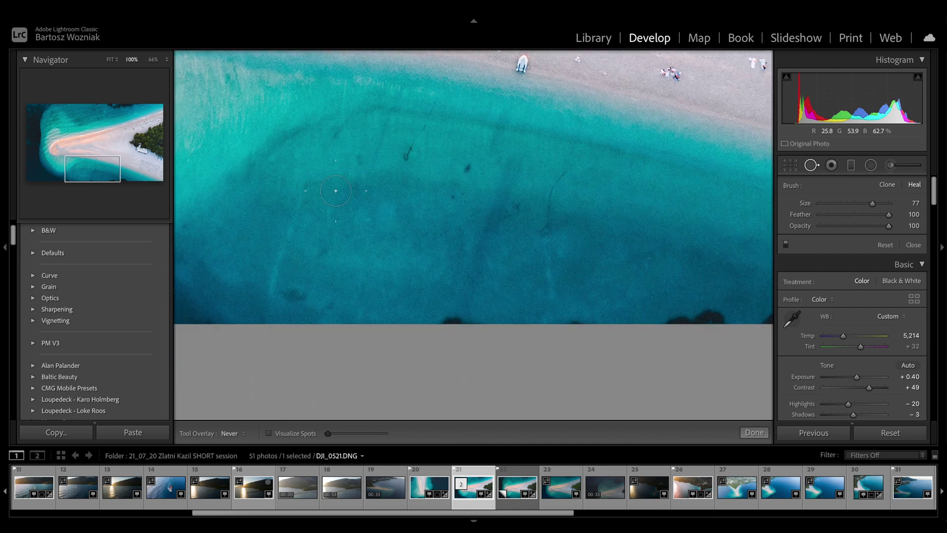
scroll(342, 245, up, 5)
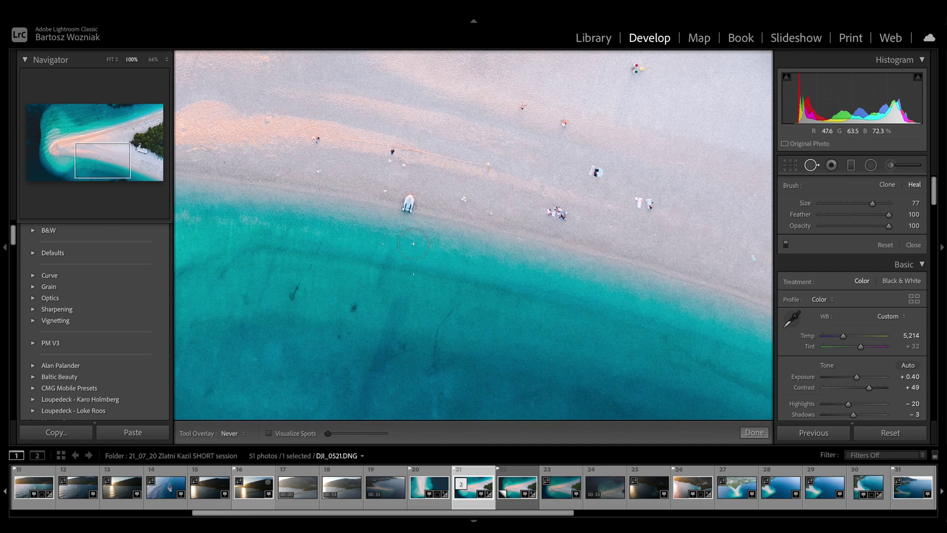
drag(451, 168, 409, 278)
drag(453, 194, 414, 255)
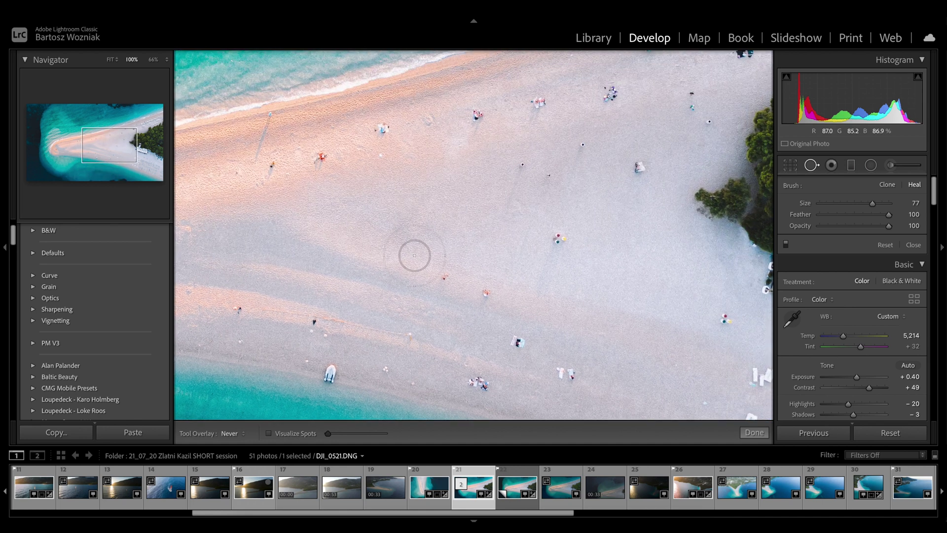
- Delete a selected heal spot, set Tool Overlay to Always, and zoom out to the whole beach
click(419, 222)
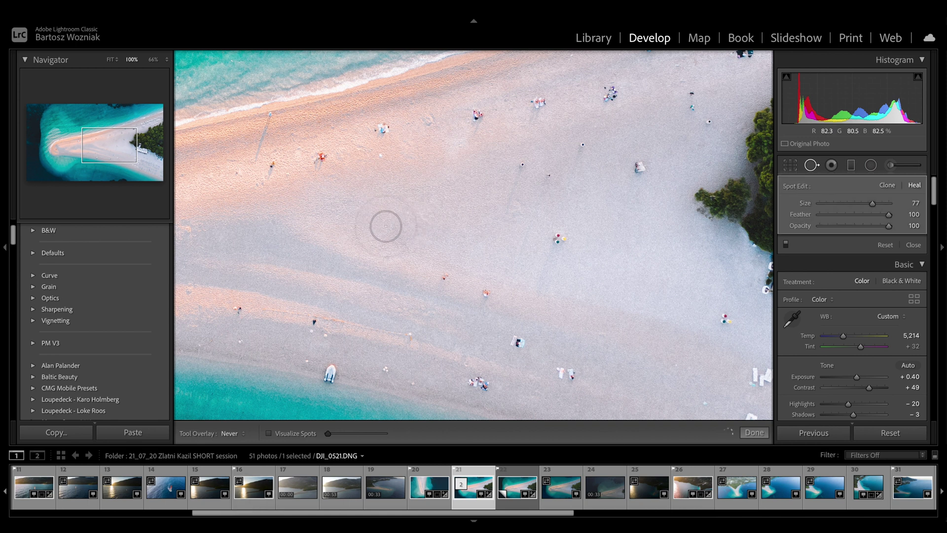
click(231, 433)
click(235, 406)
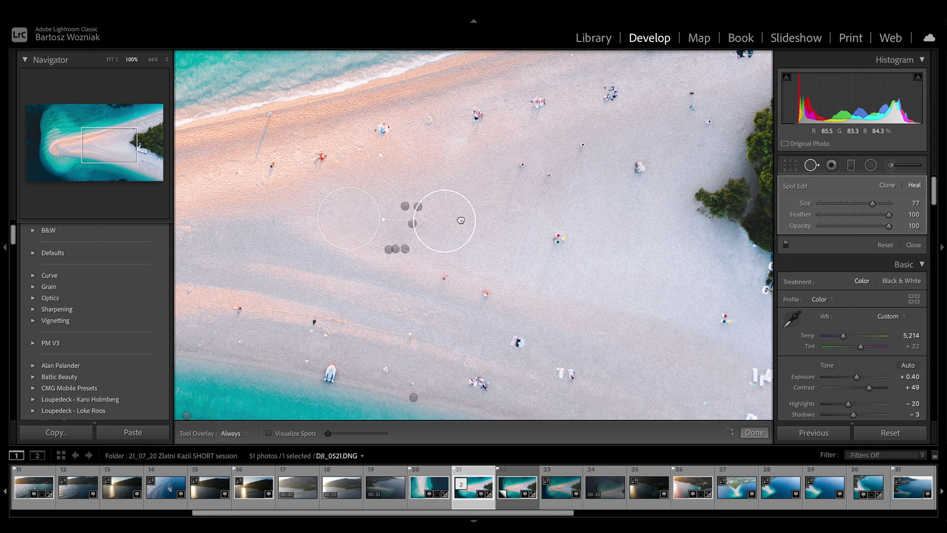
key(Delete)
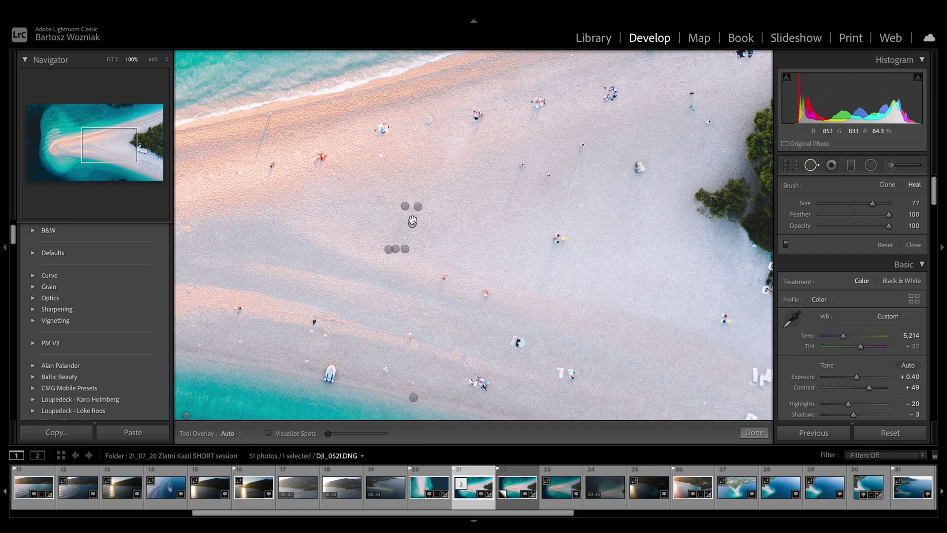
click(229, 433)
click(232, 427)
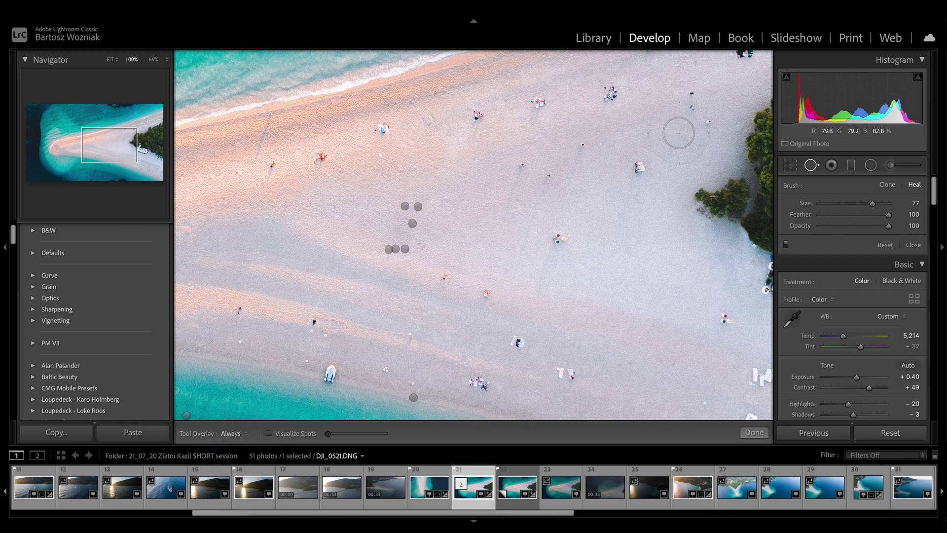
click(599, 135)
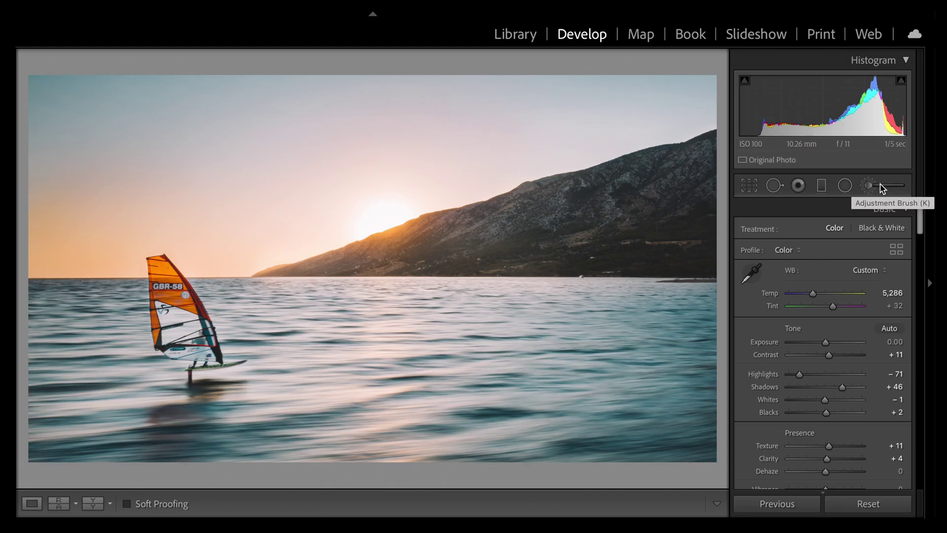
- Paint a brush mask over the water around the windsurfer, keeping the pins always visible
click(881, 184)
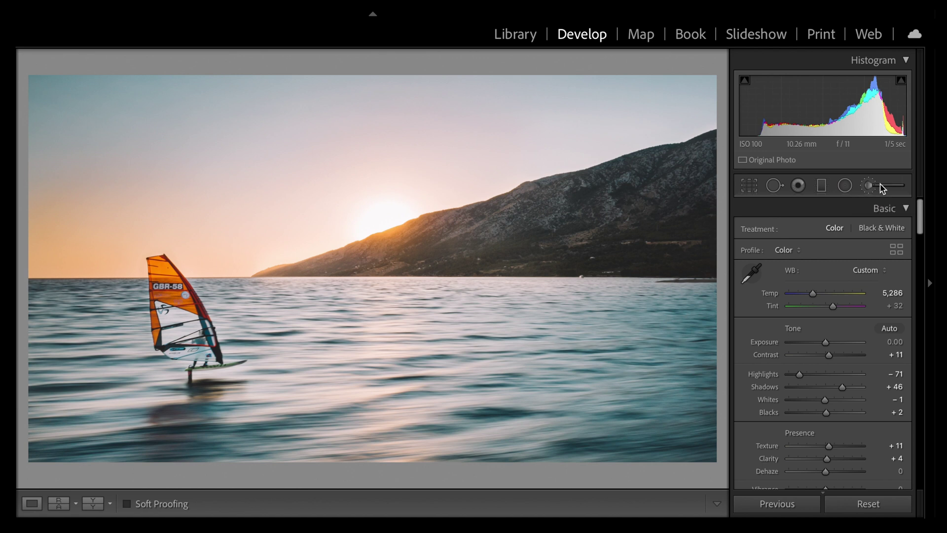
mouse_move(448, 364)
mouse_down()
mouse_move(581, 359)
mouse_move(676, 414)
mouse_move(691, 316)
mouse_move(335, 385)
mouse_move(156, 457)
mouse_move(74, 355)
mouse_move(113, 286)
mouse_up()
key(h)
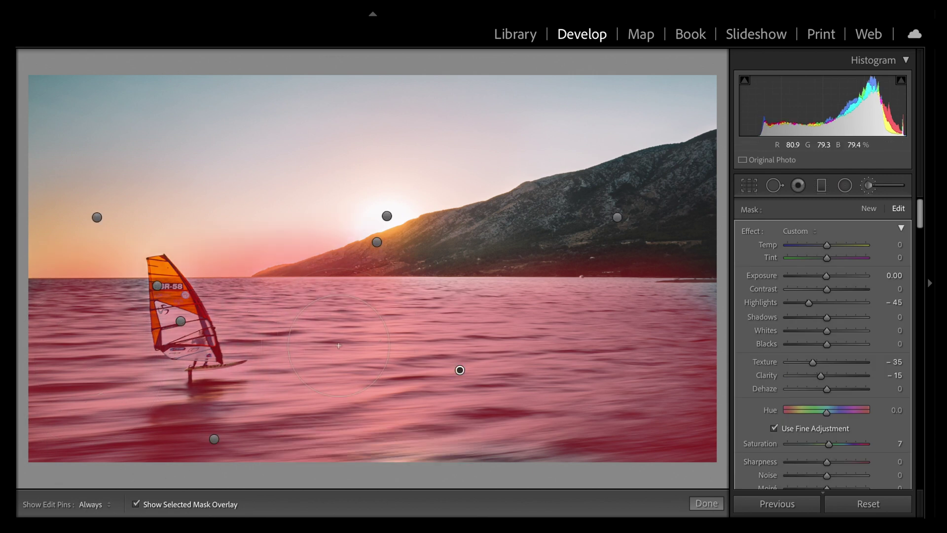
- Set the brush's Range Mask to Color and sample the water colour with the eyedropper
scroll(834, 296, down, 8)
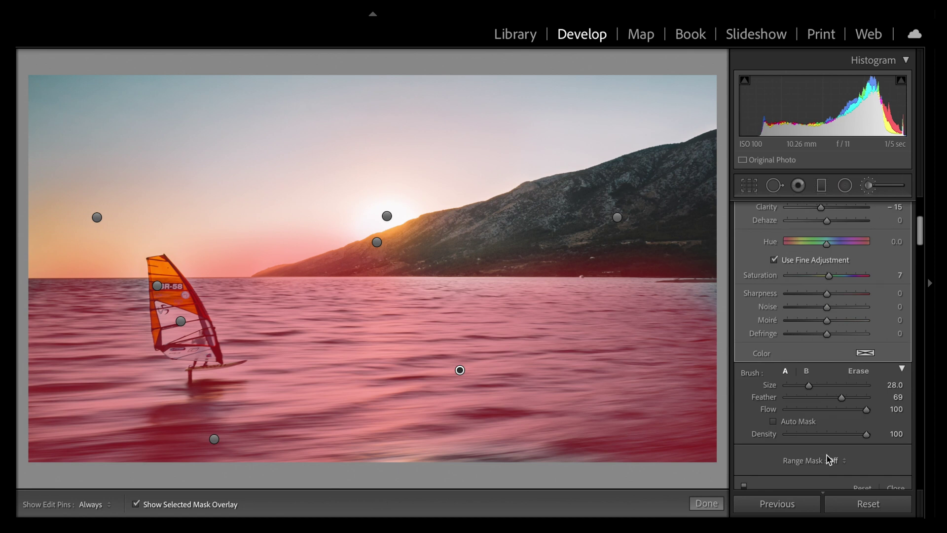
click(830, 460)
click(846, 474)
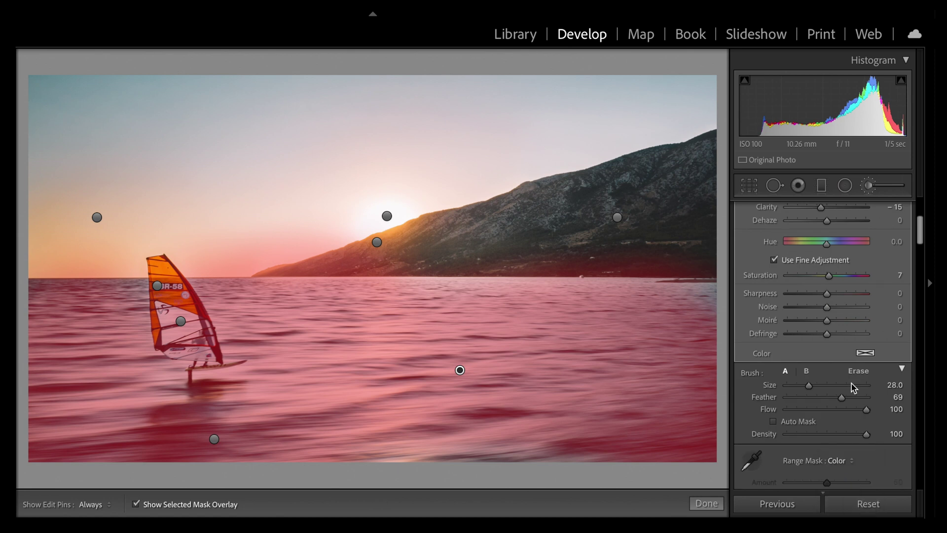
scroll(834, 429, down, 3)
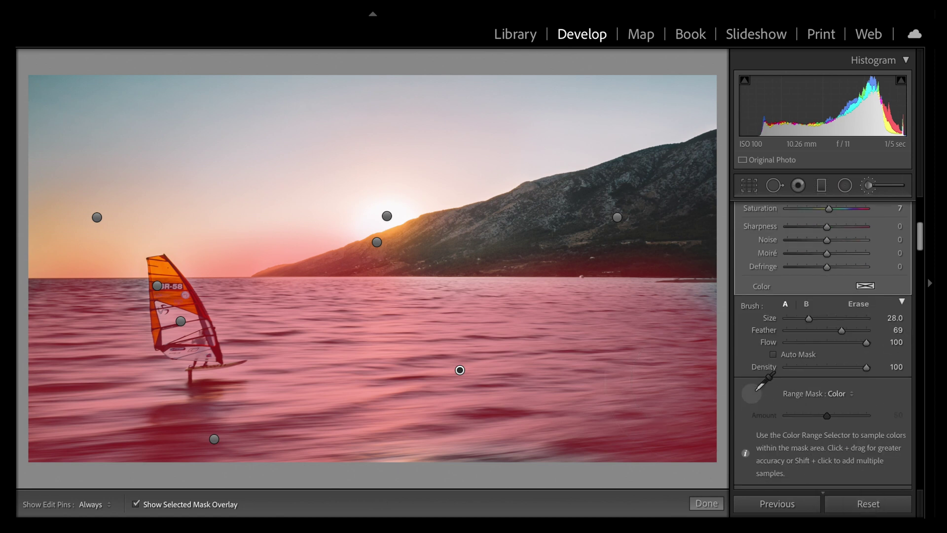
click(752, 393)
click(290, 337)
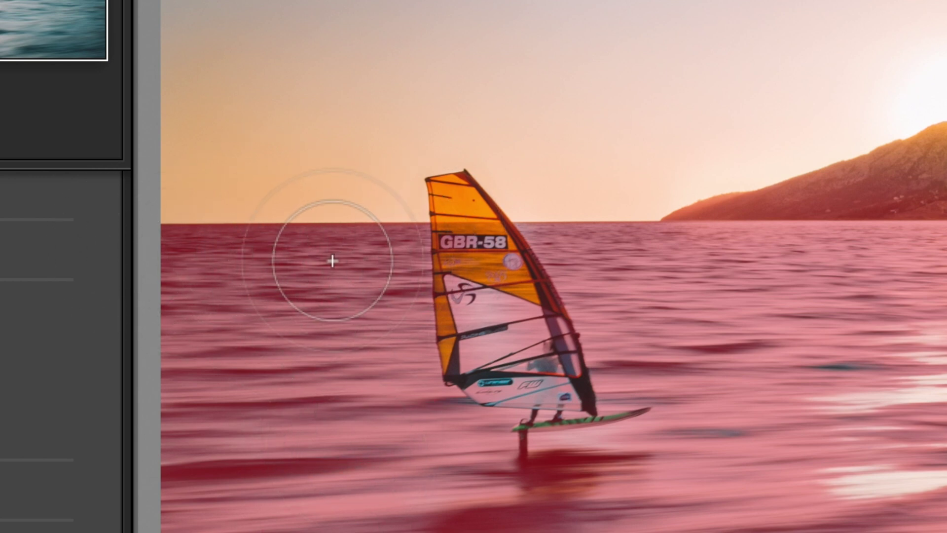
- Extend the water mask up around the sail, leaving the sail itself unmasked
mouse_move(332, 260)
mouse_down()
mouse_move(602, 254)
mouse_move(539, 271)
mouse_move(549, 263)
mouse_up()
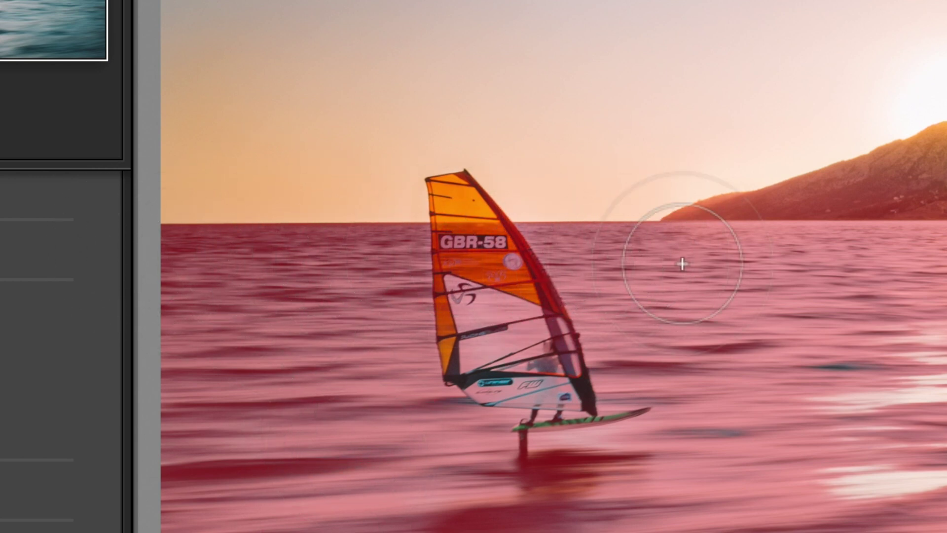
key(h)
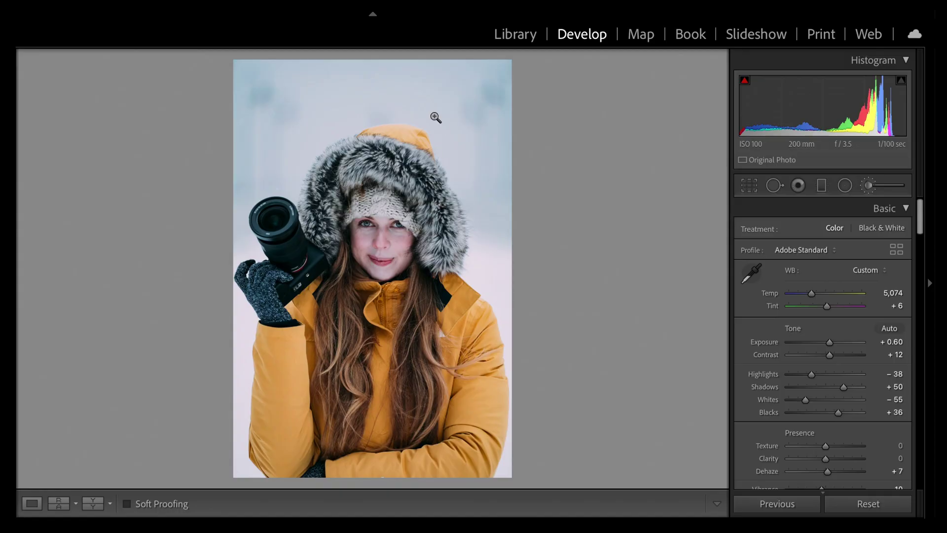
- Zoom in on the portrait and paint a brush mask across the orange hood
click(427, 176)
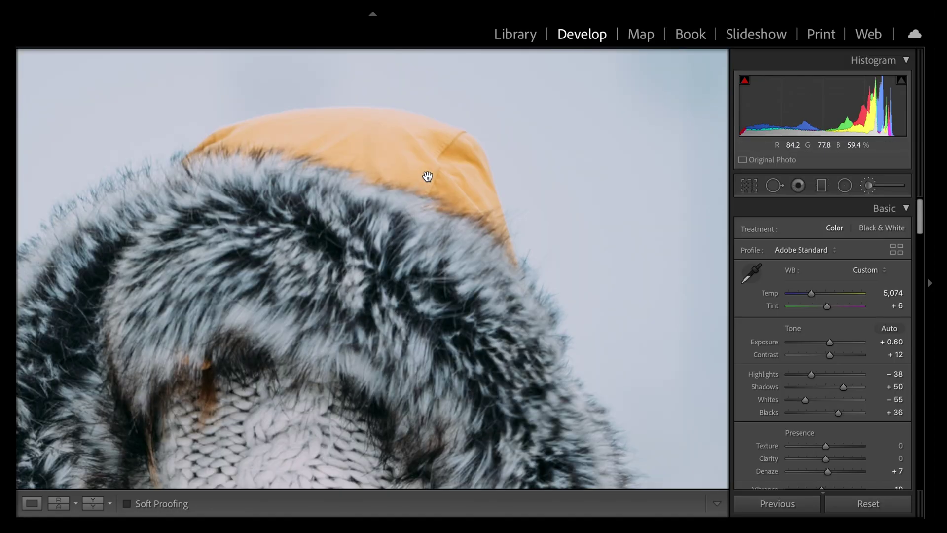
drag(427, 183, 454, 238)
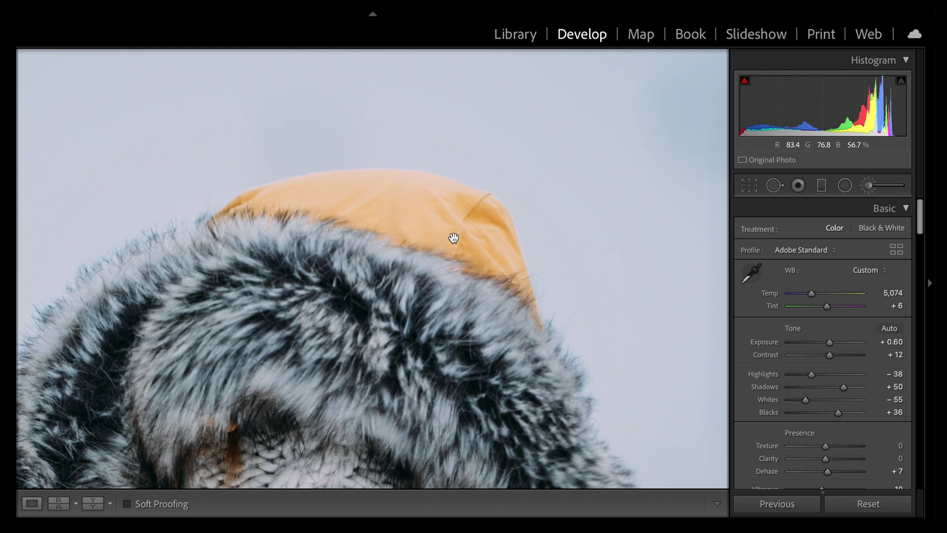
click(868, 186)
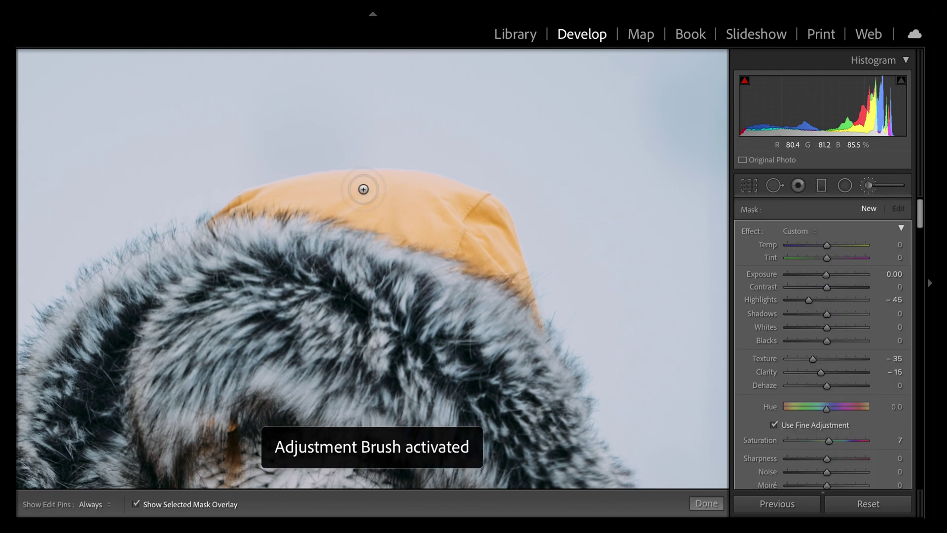
mouse_move(266, 165)
mouse_down()
mouse_move(498, 222)
mouse_move(560, 326)
mouse_move(602, 335)
mouse_up()
drag(281, 254, 207, 187)
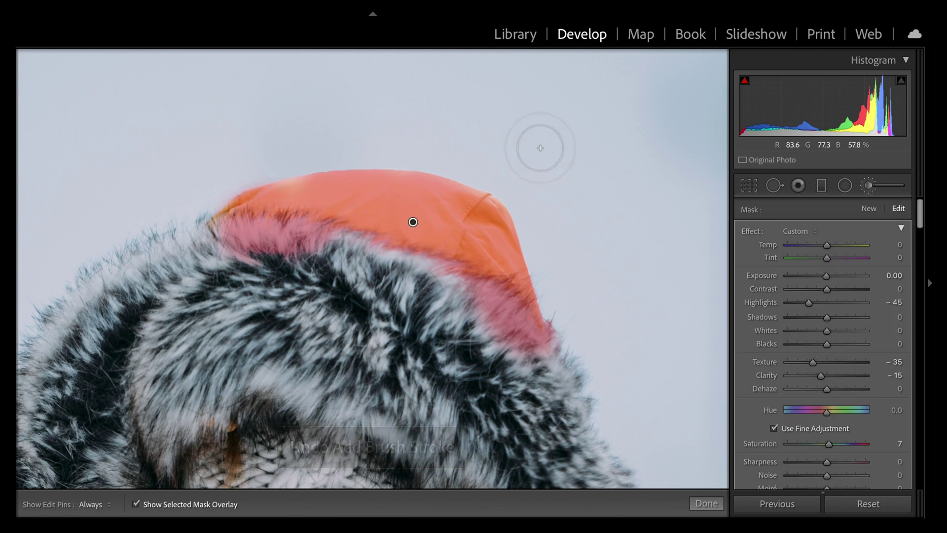
- Erase the mask from the fur along the hood's edge
key(z)
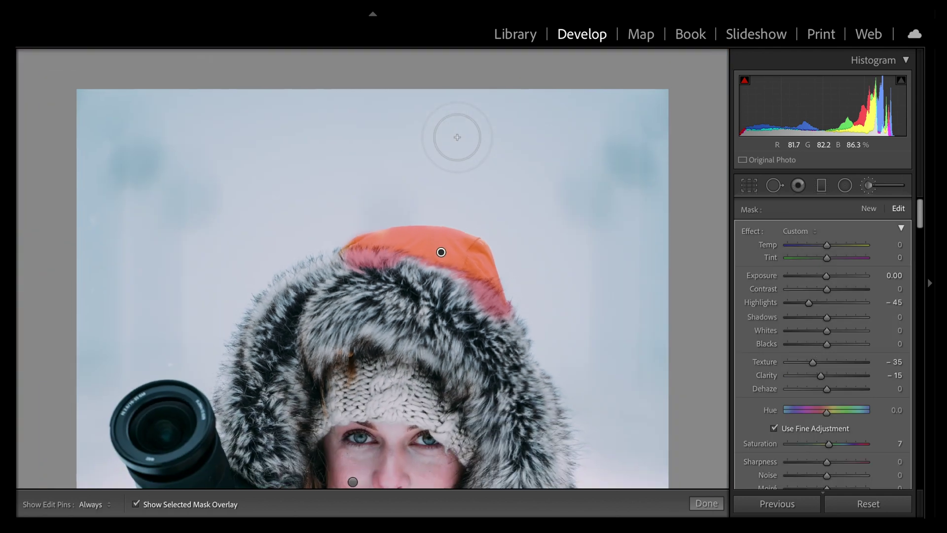
key(z)
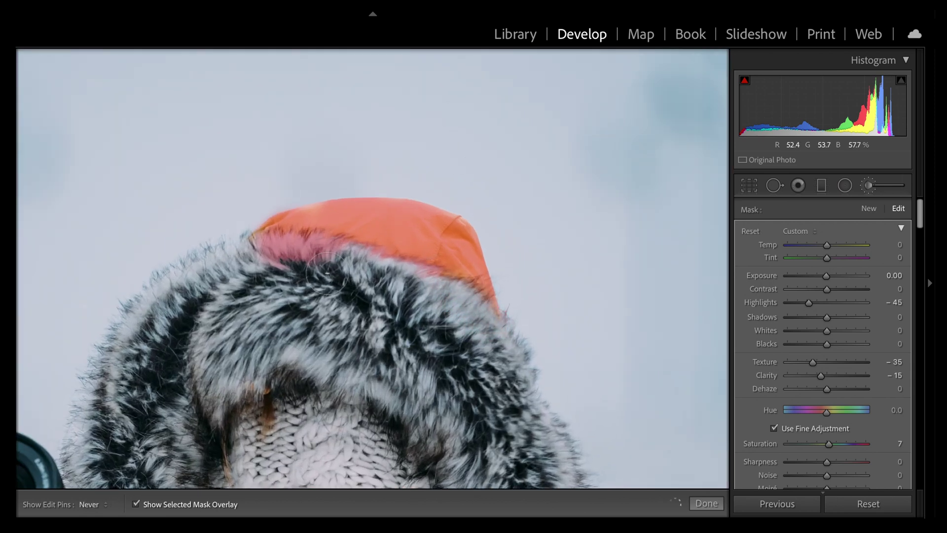
mouse_move(326, 273)
mouse_down()
mouse_move(276, 244)
mouse_move(352, 243)
mouse_up()
key(h)
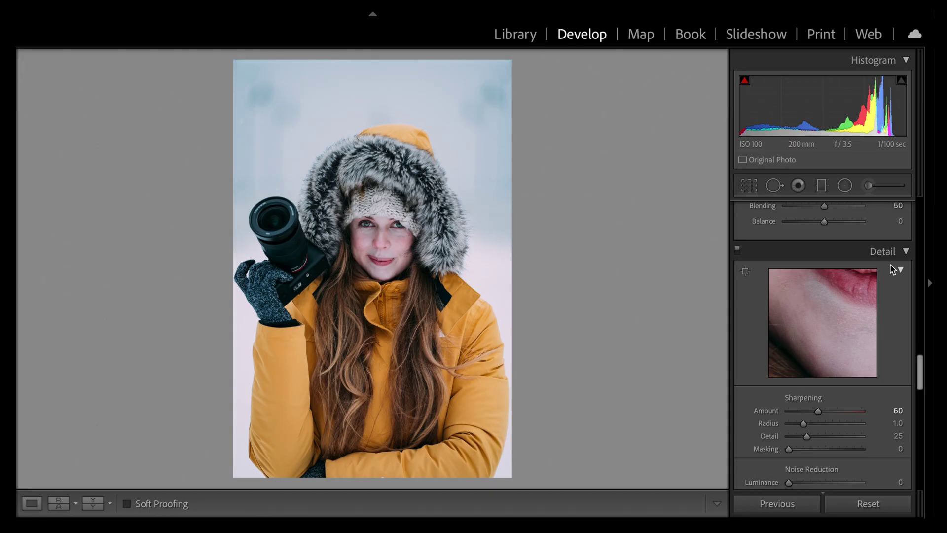
- Centre the Detail panel preview on the woman's eye
scroll(867, 342, down, 3)
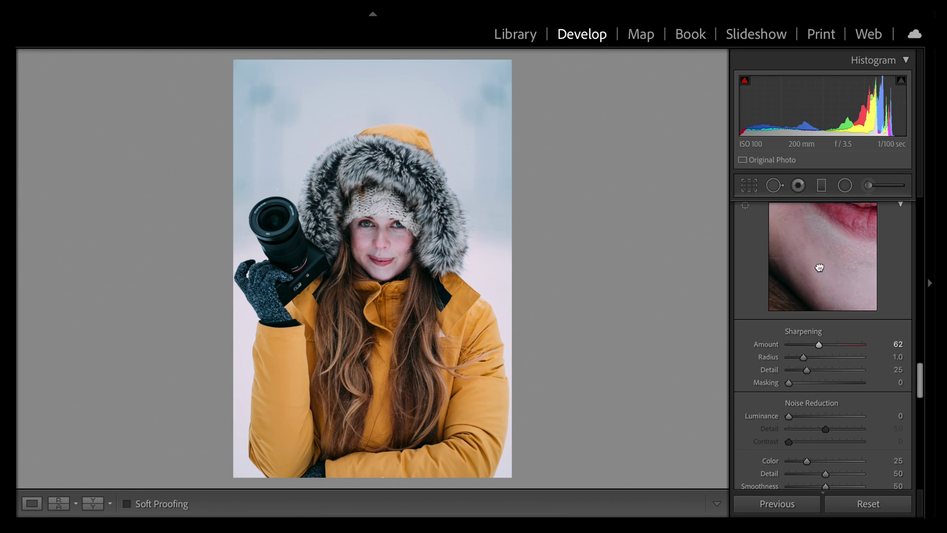
click(847, 269)
click(825, 256)
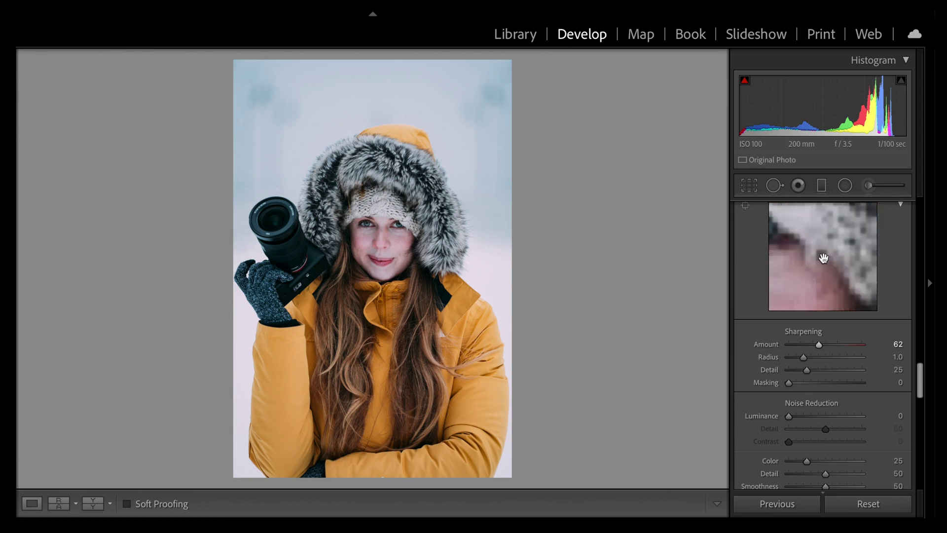
drag(843, 288, 851, 302)
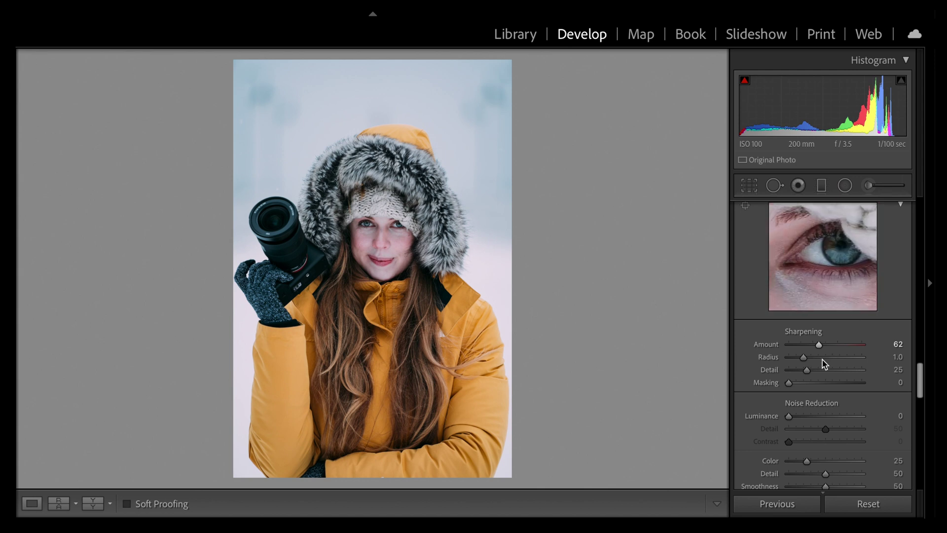
- Set Sharpening Amount to 66 while previewing it in greyscale
drag(823, 345, 845, 347)
drag(819, 345, 816, 355)
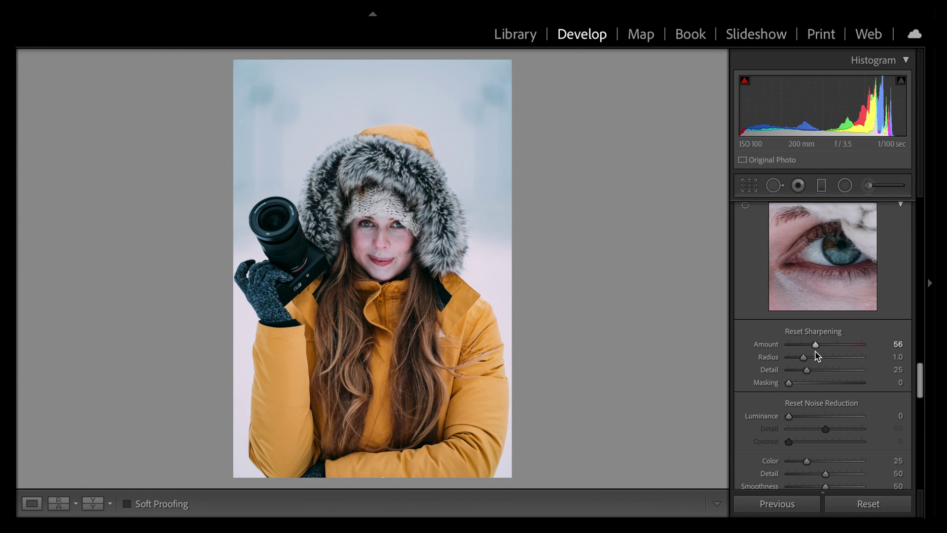
drag(816, 345, 798, 345)
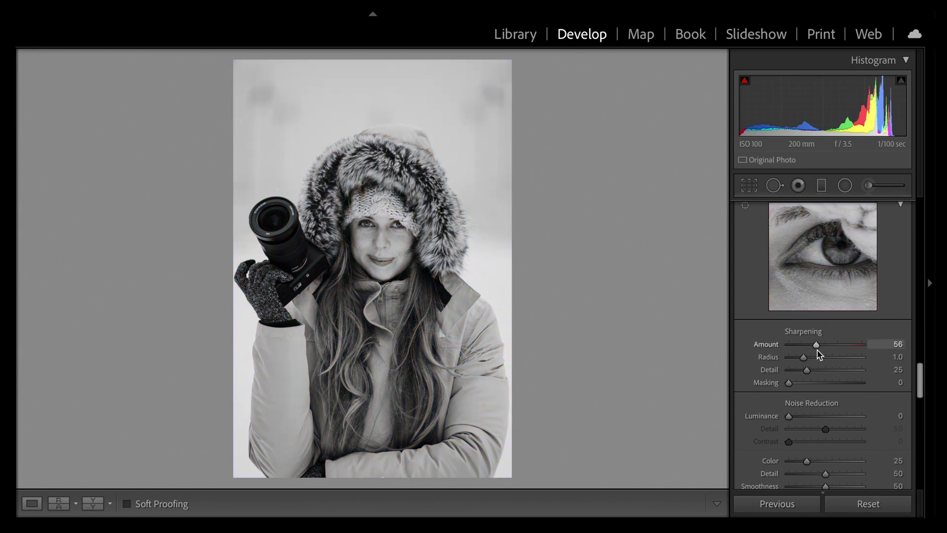
drag(830, 357, 821, 359)
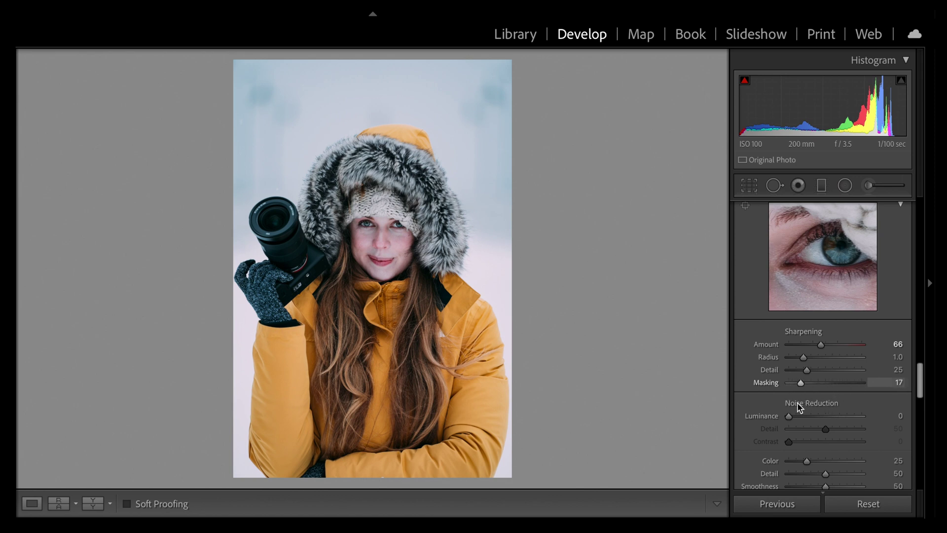
key(alt)
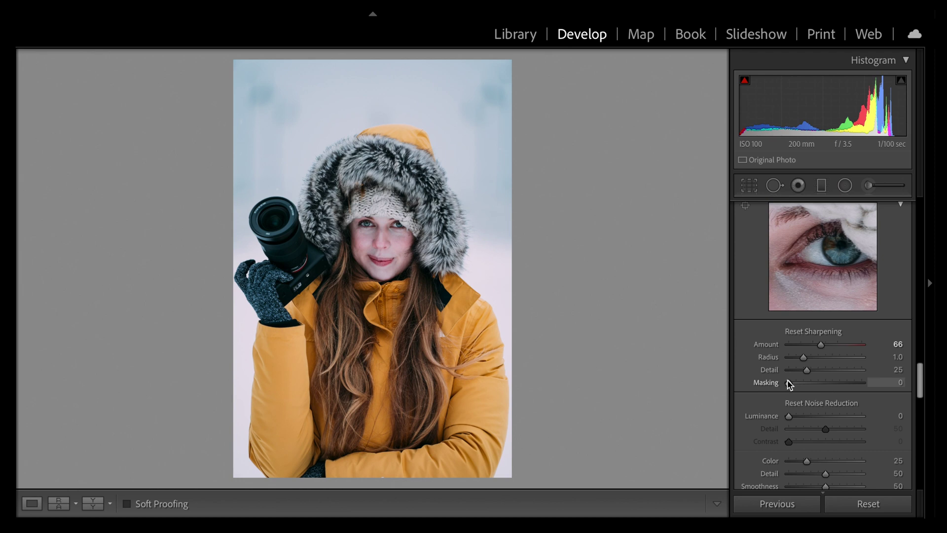
- Preview the edge mask and set Sharpening Masking to 48 with Amount 54
drag(789, 385, 816, 391)
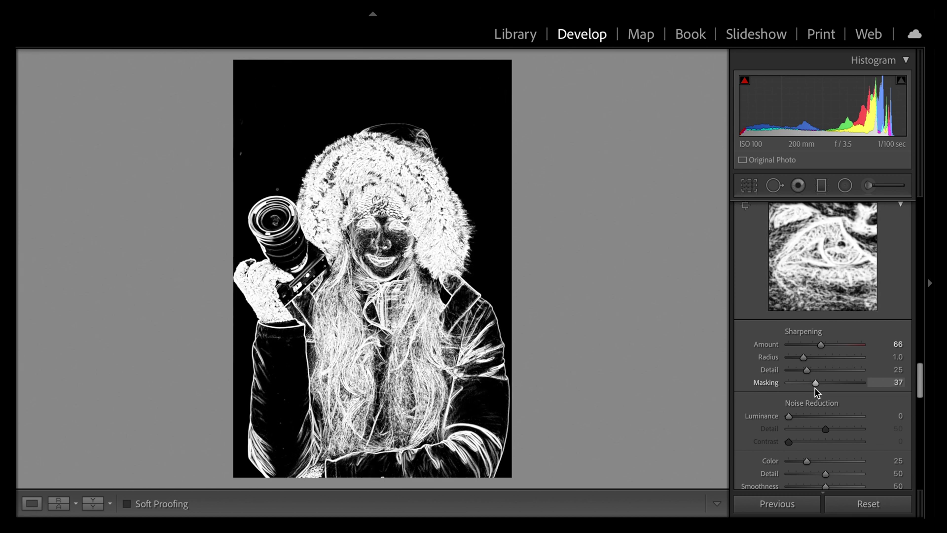
drag(816, 393, 821, 393)
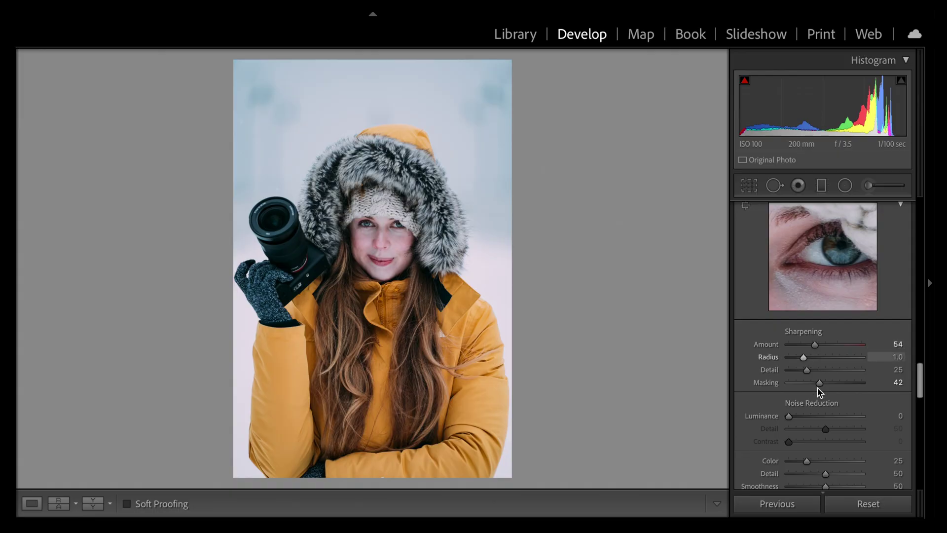
drag(809, 385, 740, 386)
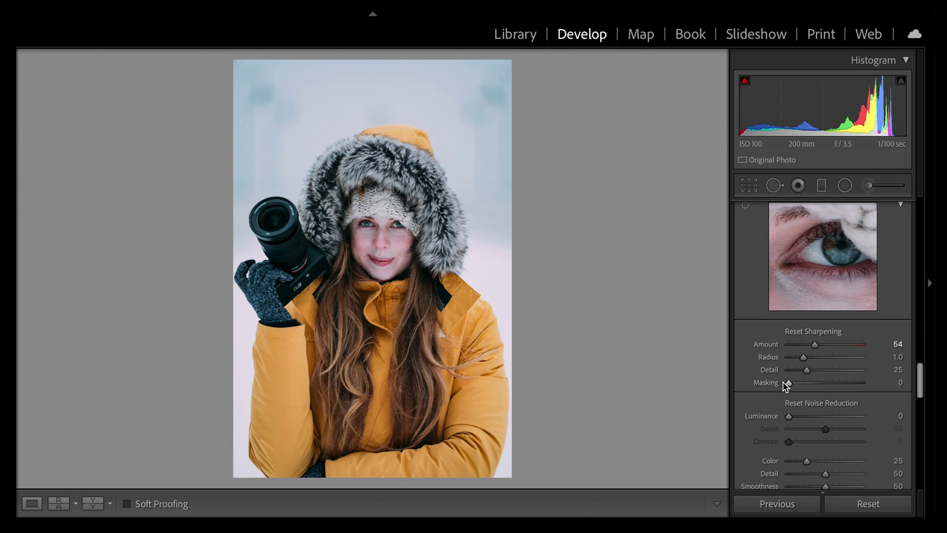
drag(786, 383, 823, 386)
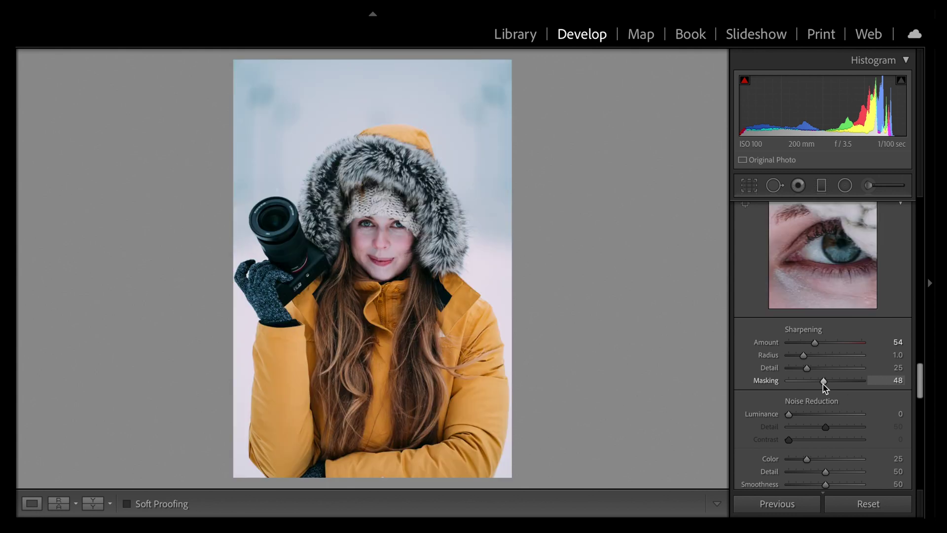
click(378, 228)
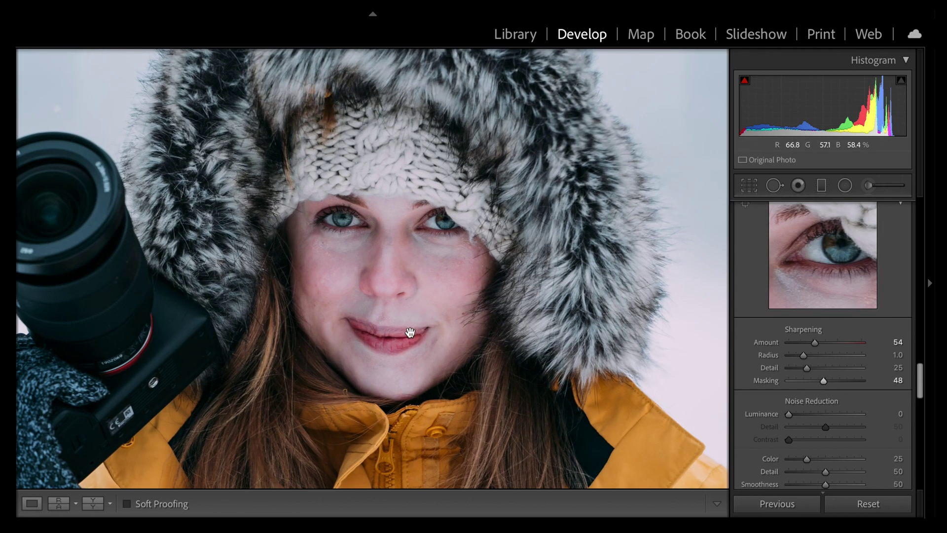
key(ctrl+equal)
key(ctrl+equal)
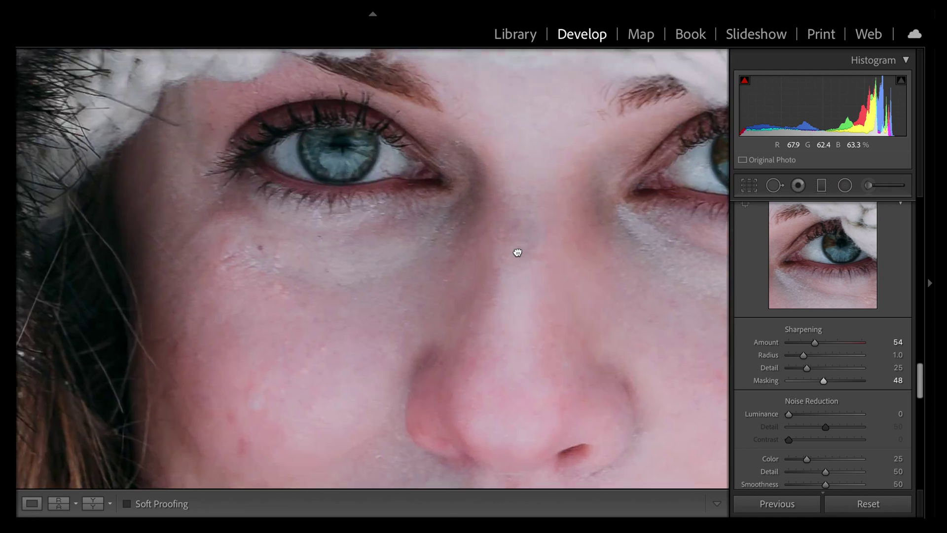
drag(518, 253, 288, 307)
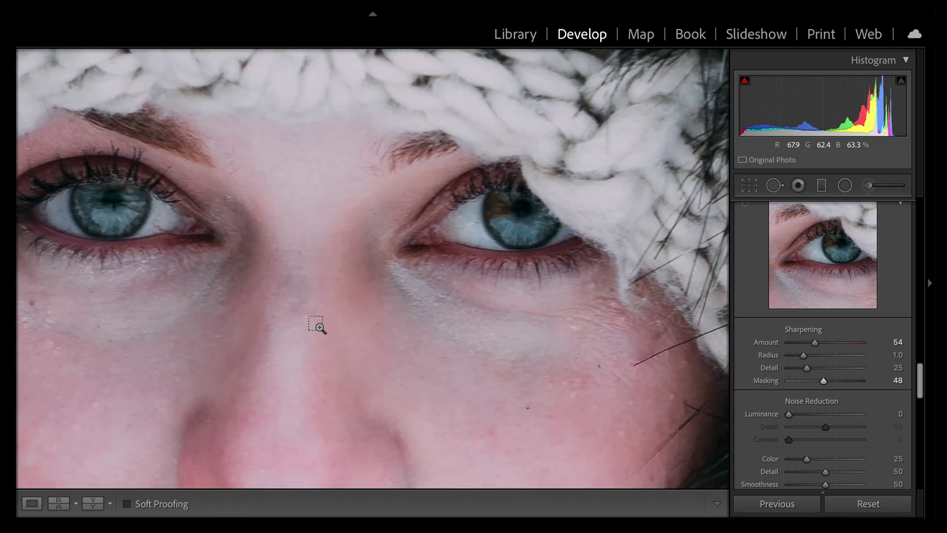
key(ctrl+minus)
key(ctrl+minus)
key(ctrl+minus)
key(ctrl+minus)
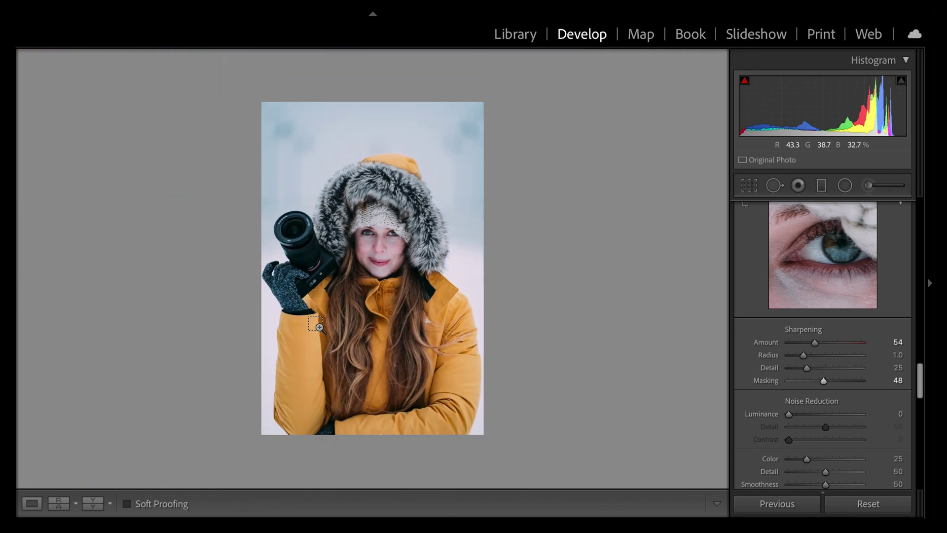